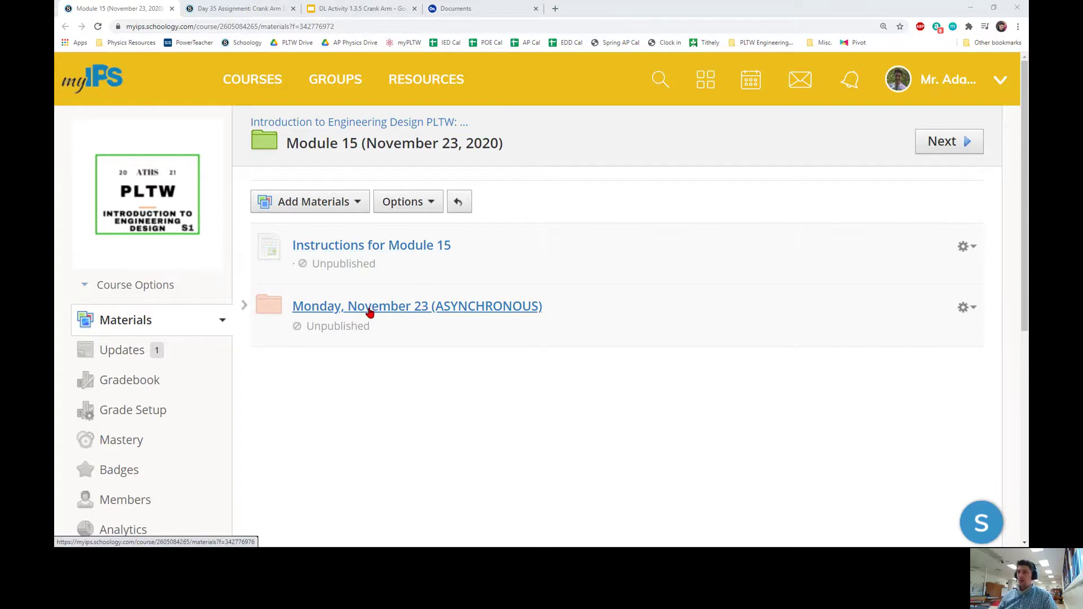
Open the Monday, November 23 (ASYNCHRONOUS) materials folder in Schoology.
{"action": "left_click", "coordinate": [394, 309]}
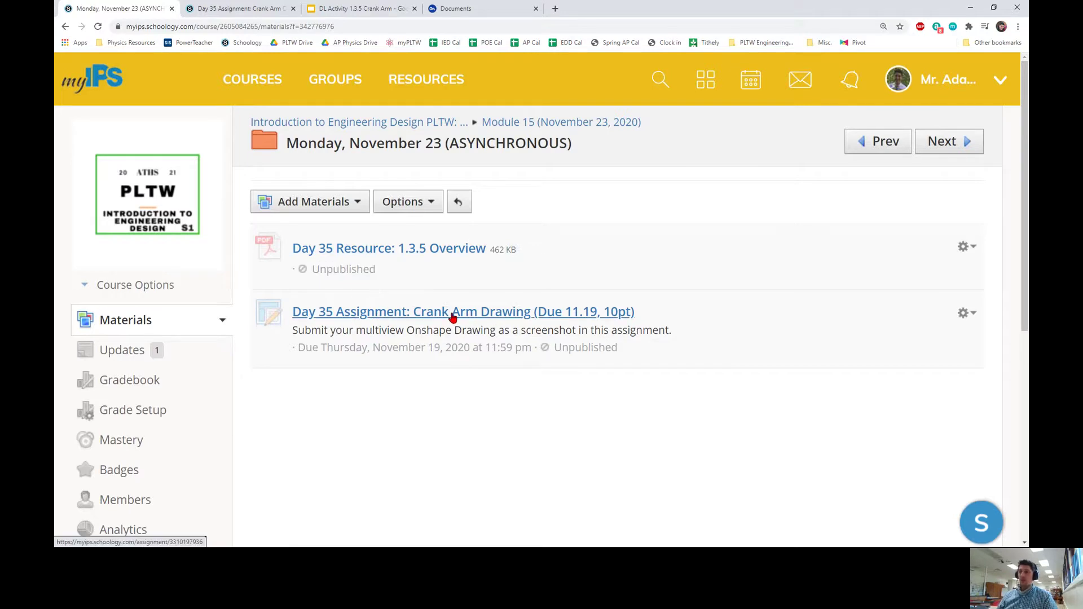
Go to the DL Activity 1.3.5 Crank Arm deck and display slide 2, Completed Multiview Drawing.
{"action": "left_click", "coordinate": [278, 14]}
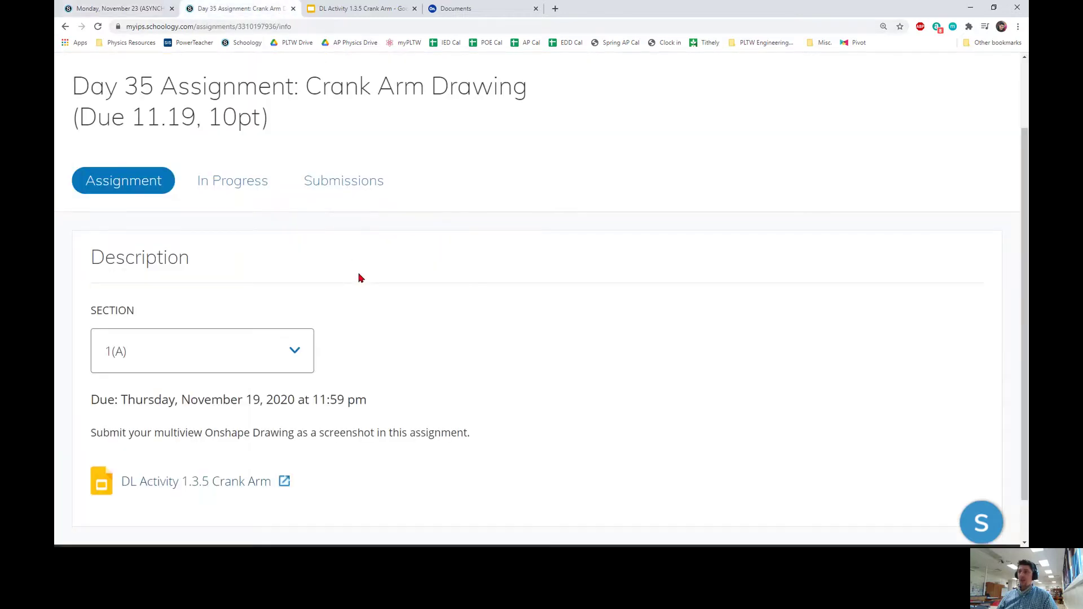
{"action": "left_click", "coordinate": [338, 9]}
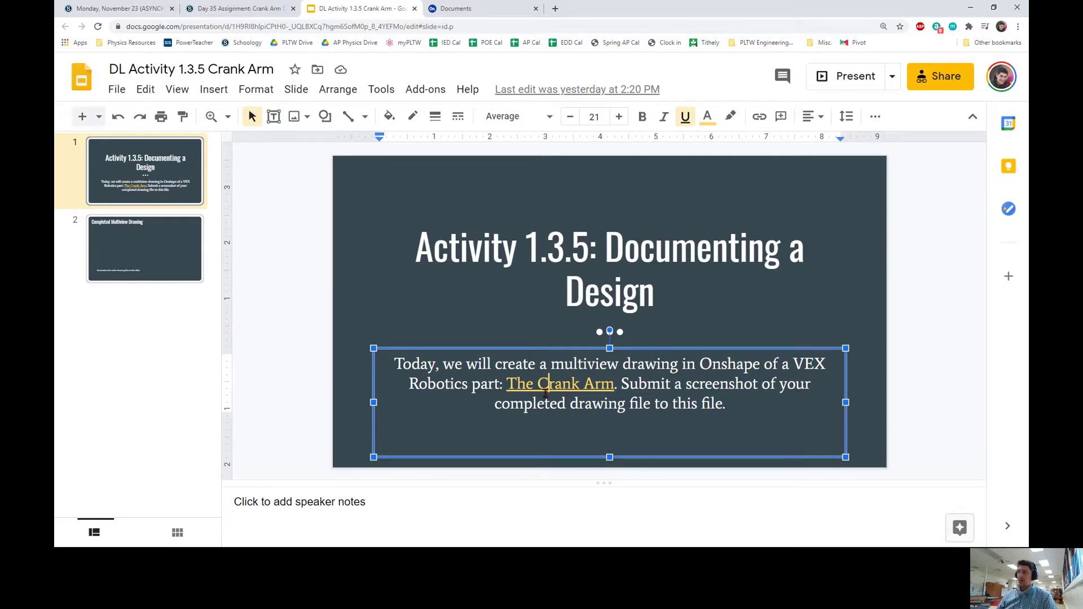
{"action": "left_click", "coordinate": [782, 398]}
{"action": "left_click", "coordinate": [166, 262]}
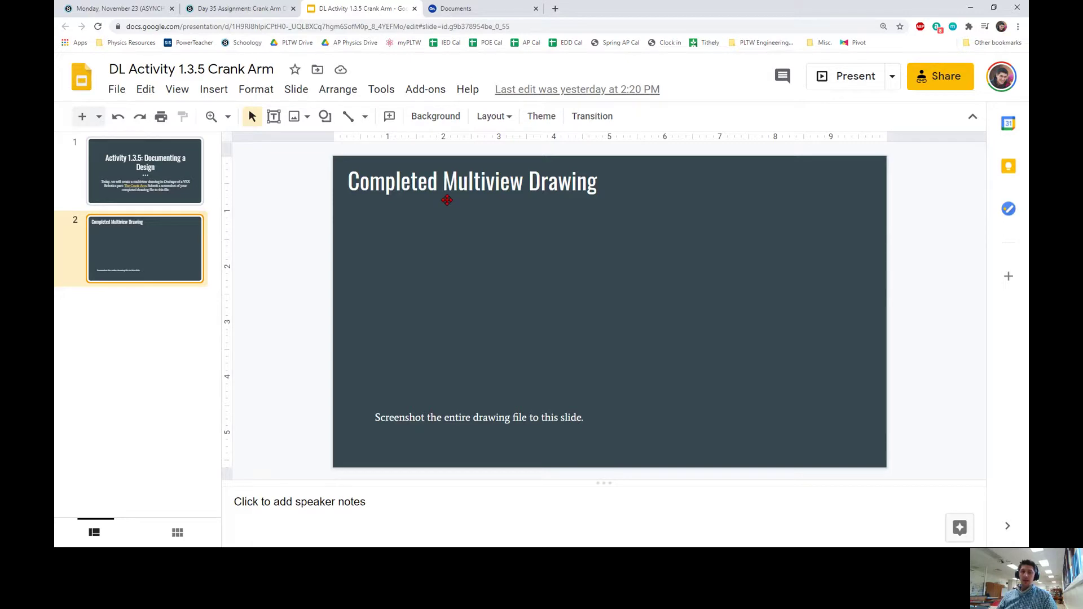
Refresh the Onshape Documents list and open IED_DL_135_Trammel_Toy_Crank_Arm.
{"action": "left_click", "coordinate": [467, 11]}
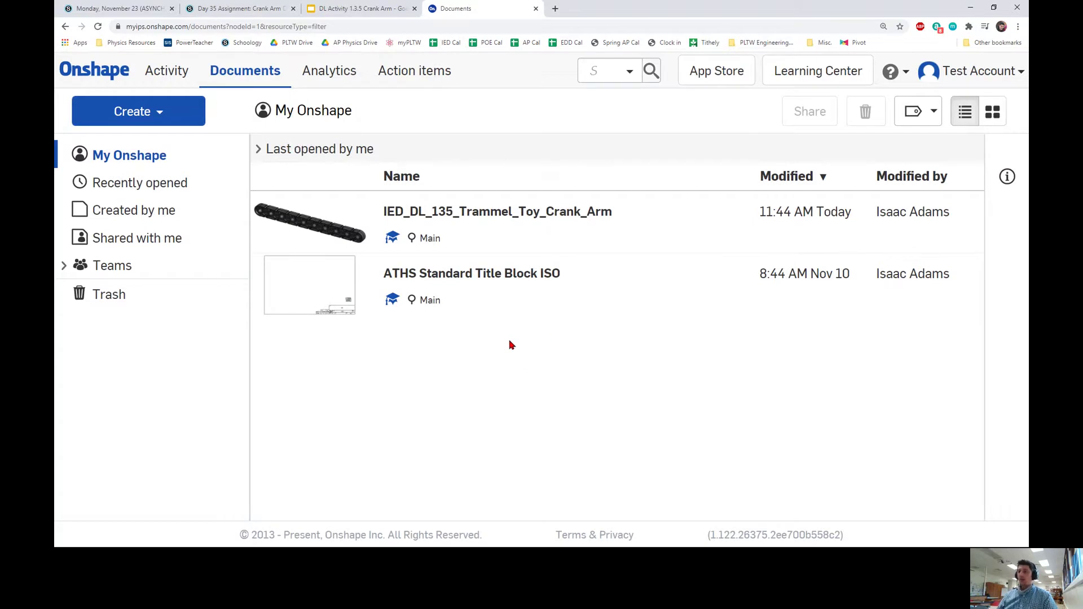
{"action": "left_click", "coordinate": [237, 82]}
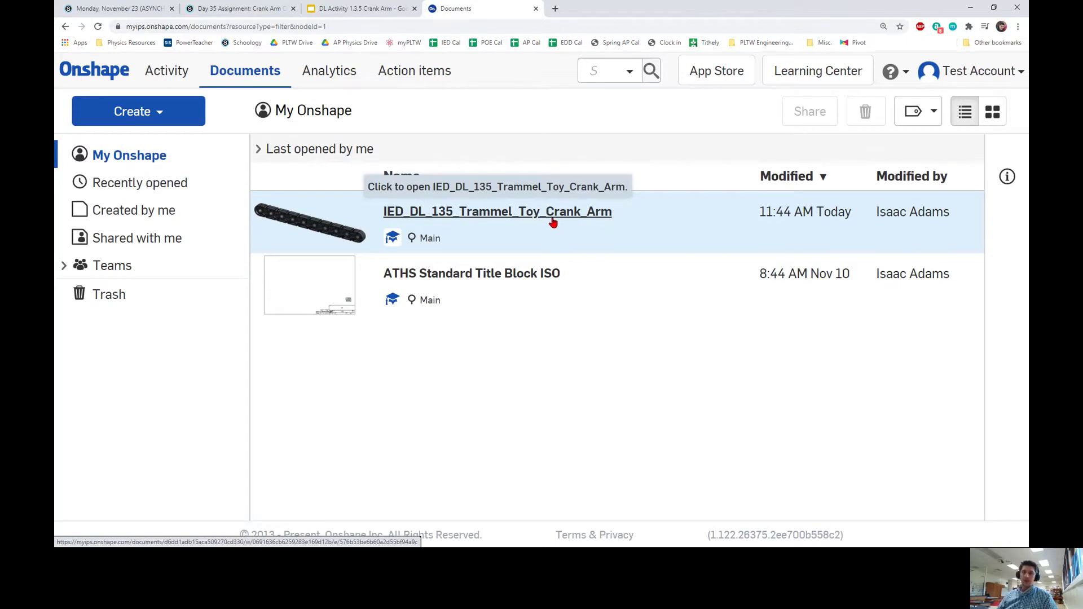
{"action": "left_click", "coordinate": [492, 218]}
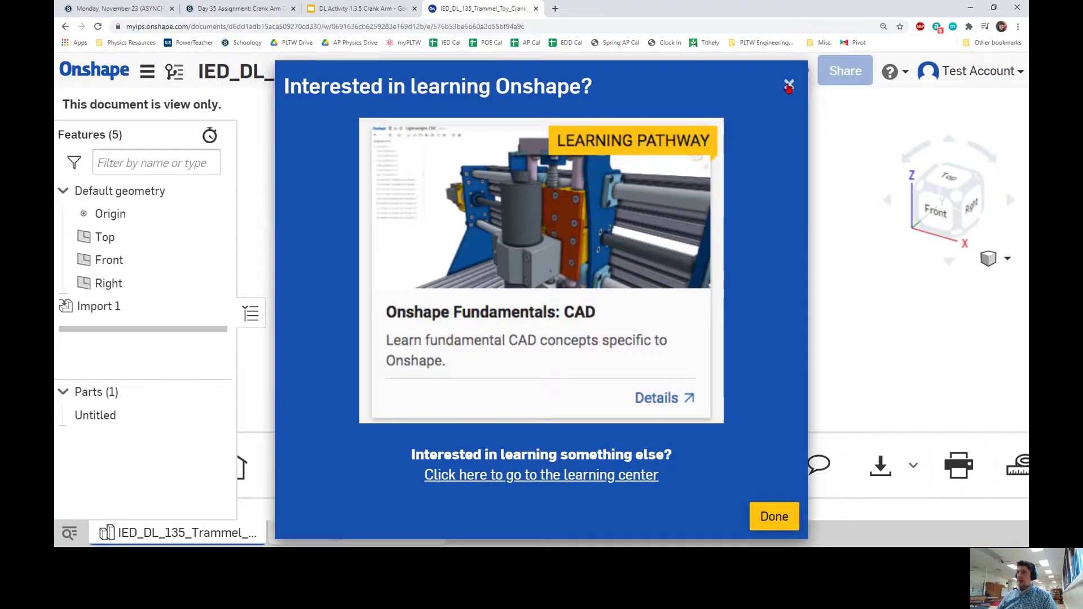
Dismiss the welcome prompt, reposition the crank arm view, and bring up the Document menu.
{"action": "left_click", "coordinate": [788, 87]}
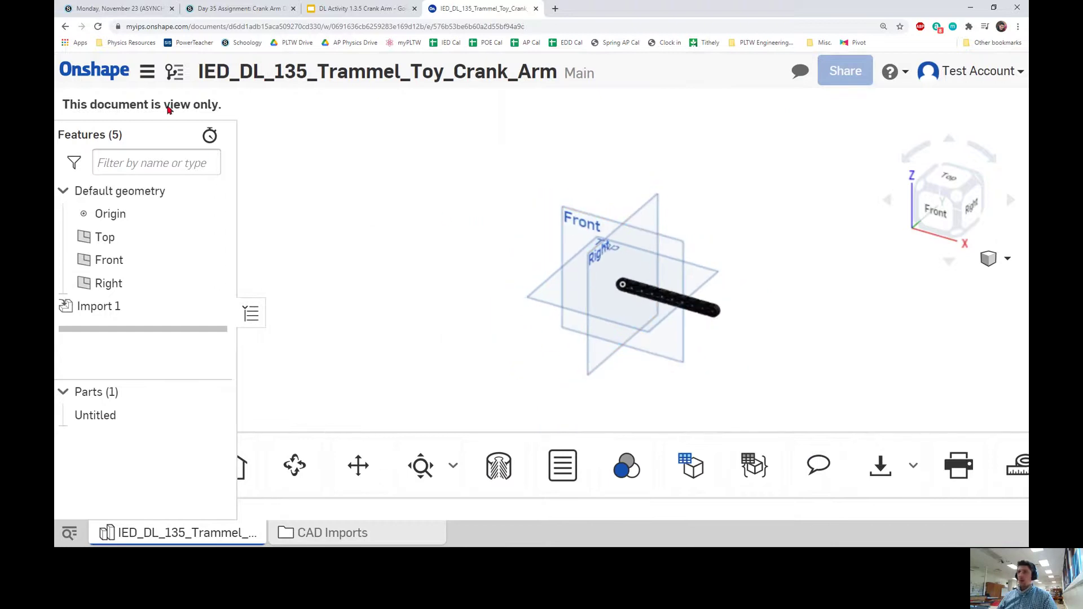
{"action": "scroll", "coordinate": [346, 188], "scroll_direction": "down", "scroll_amount": 2}
{"action": "middle_click_drag", "start_coordinate": [520, 187], "coordinate": [502, 246]}
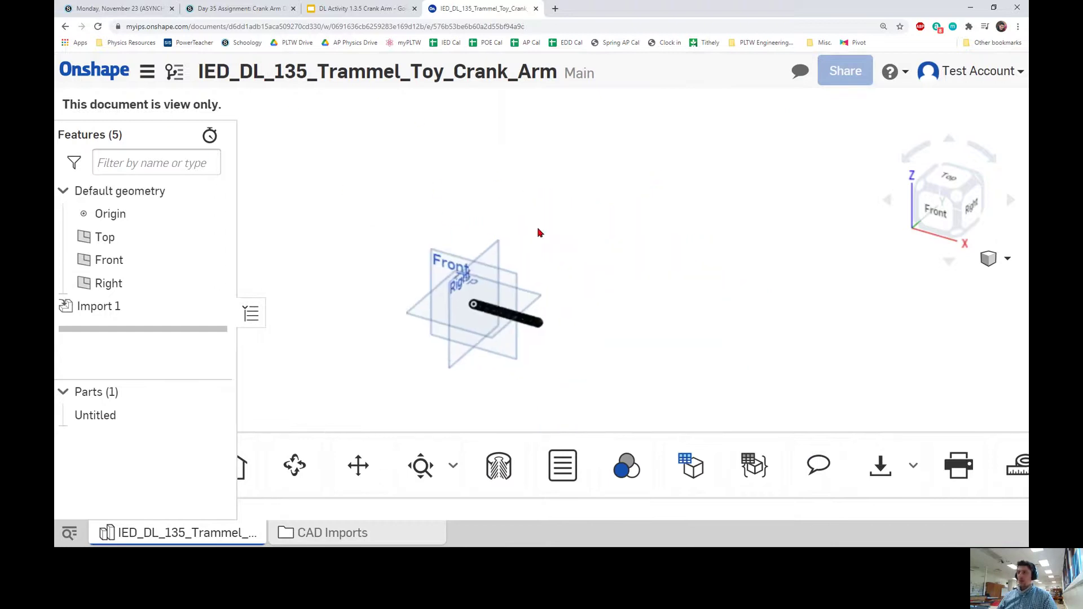
{"action": "left_click", "coordinate": [148, 72]}
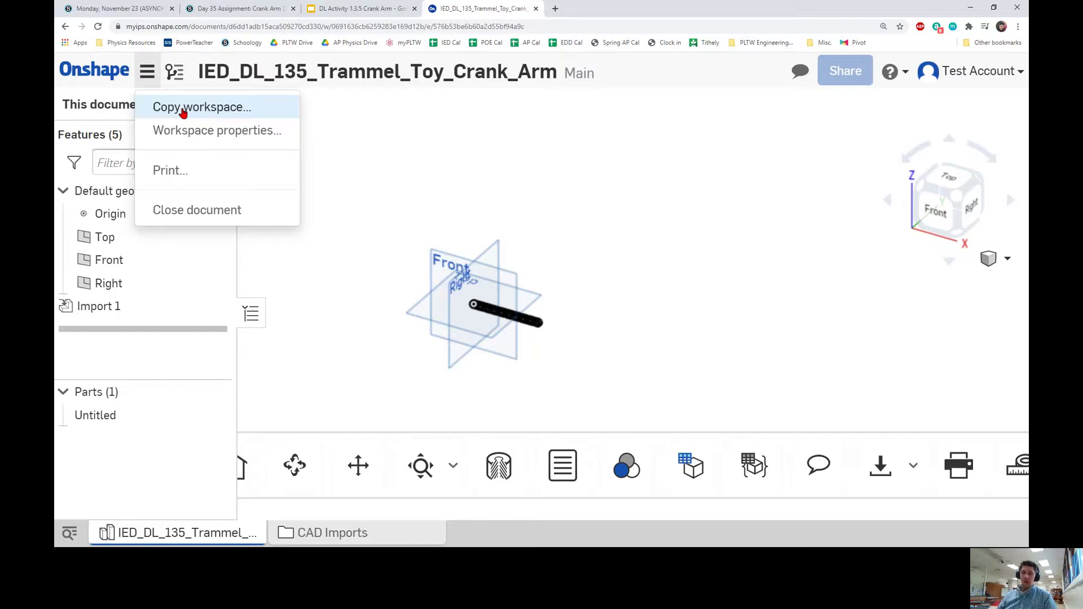
Copy the workspace as a new document named '3A', the student's name, '11.23' and 'Crank Arm'.
{"action": "left_click", "coordinate": [184, 113]}
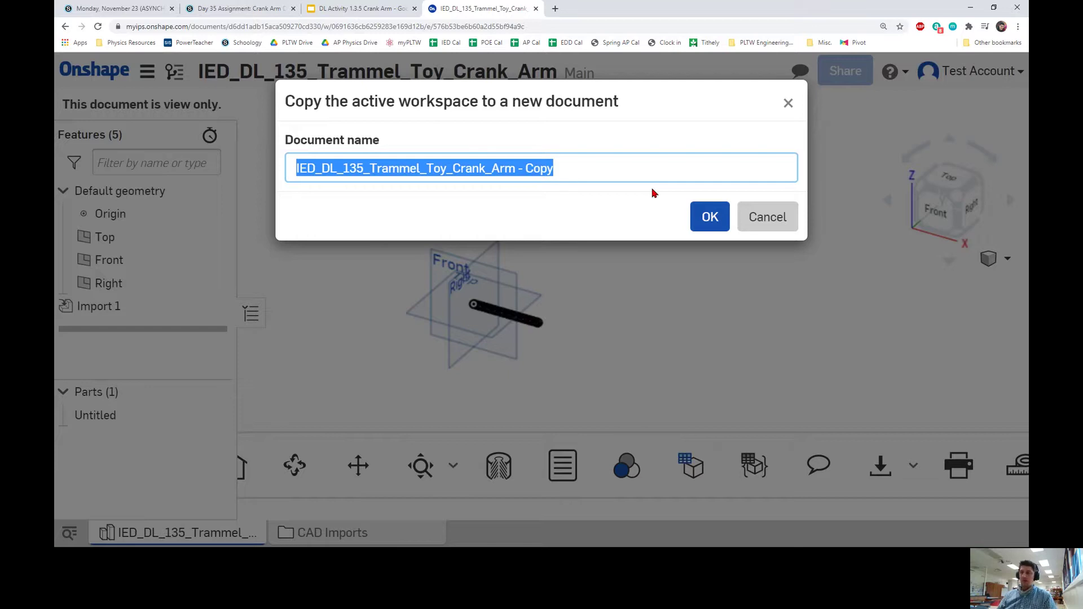
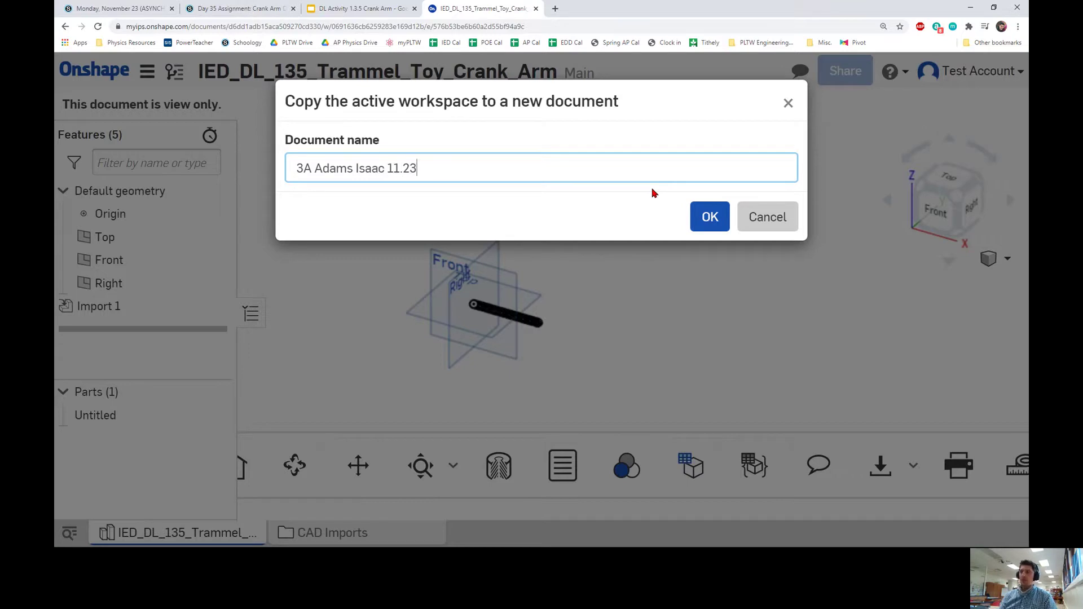
{"action": "type", "text": "Arm"}
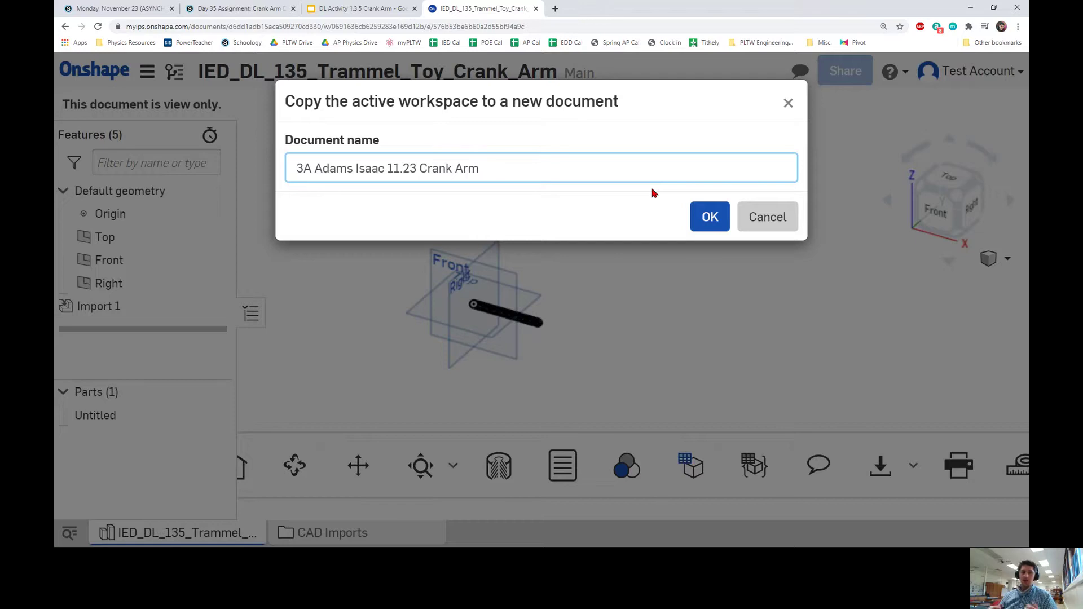
{"action": "left_click", "coordinate": [714, 224]}
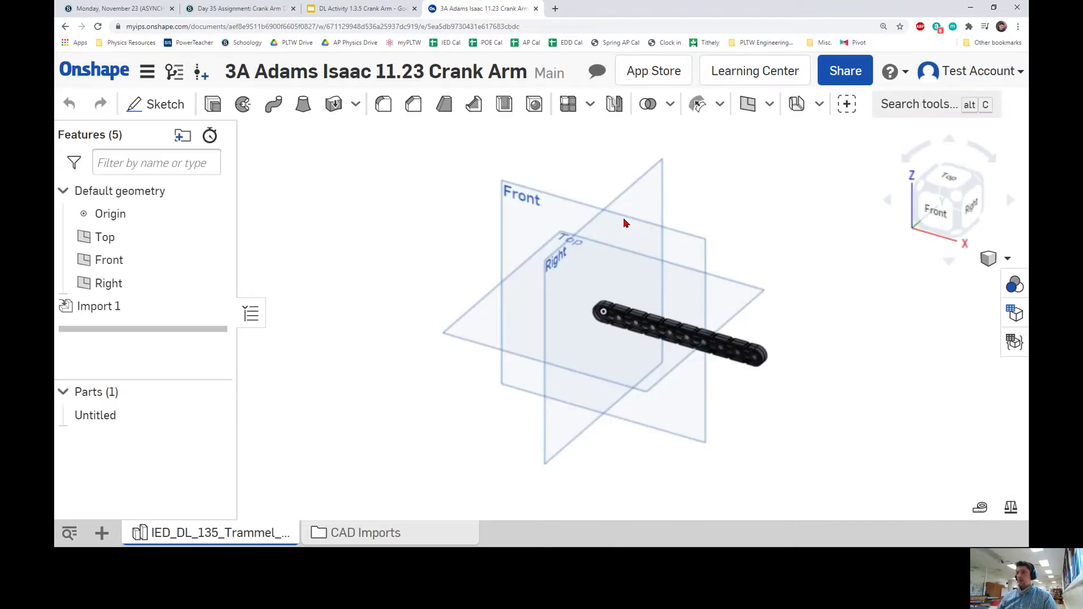
Collapse the feature list and view the crank arm from Front, then isometric.
{"action": "left_click", "coordinate": [251, 313]}
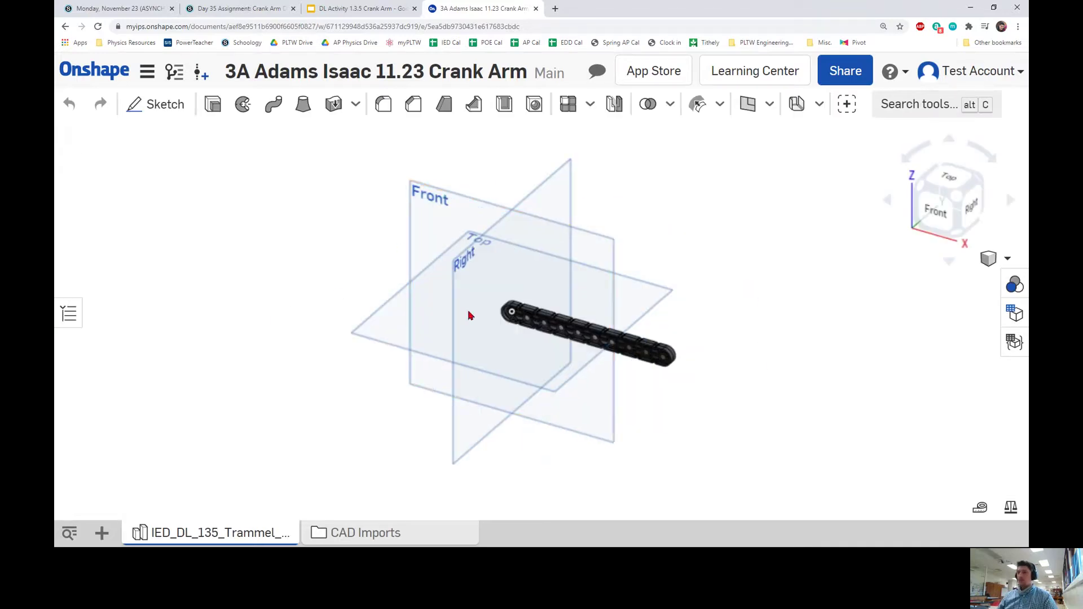
{"action": "scroll", "coordinate": [574, 281], "scroll_direction": "up", "scroll_amount": 6}
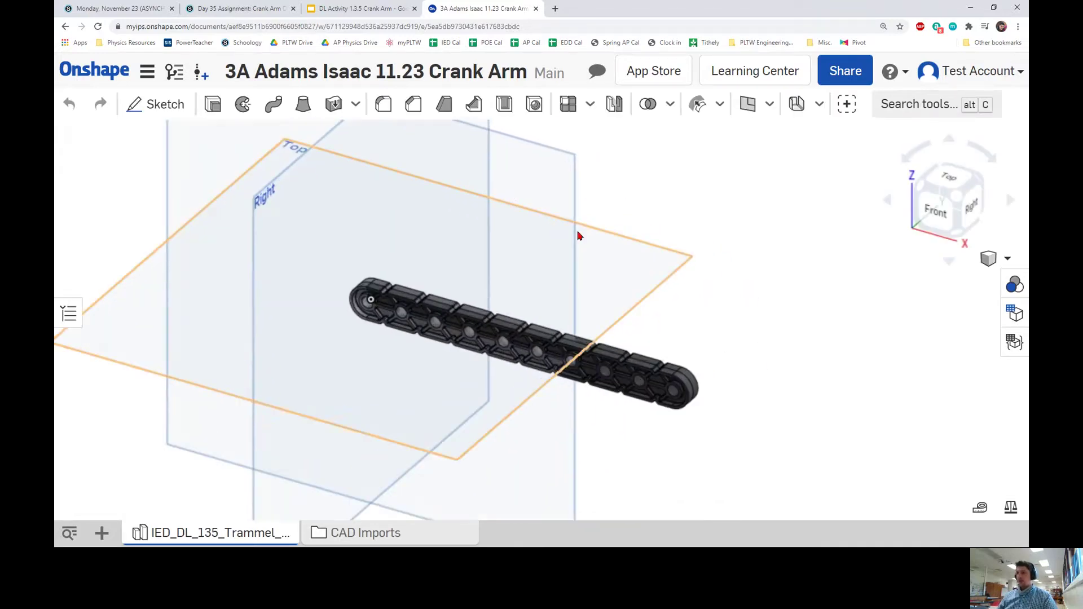
{"action": "right_click_drag", "start_coordinate": [596, 287], "coordinate": [818, 248]}
{"action": "left_click", "coordinate": [946, 221]}
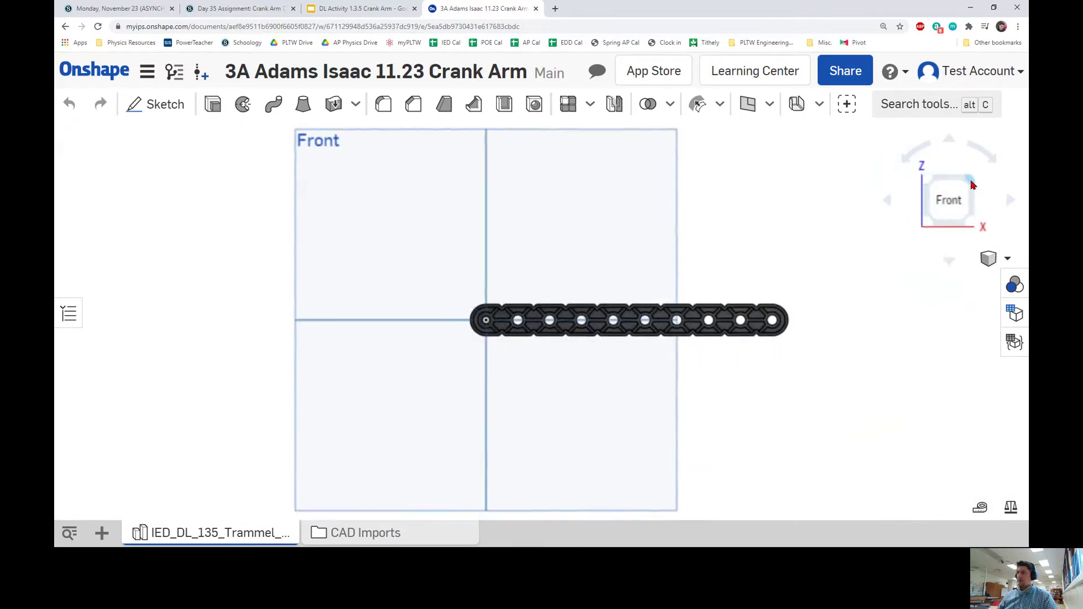
{"action": "left_click", "coordinate": [958, 194]}
{"action": "scroll", "coordinate": [611, 315], "scroll_direction": "up", "scroll_amount": 5}
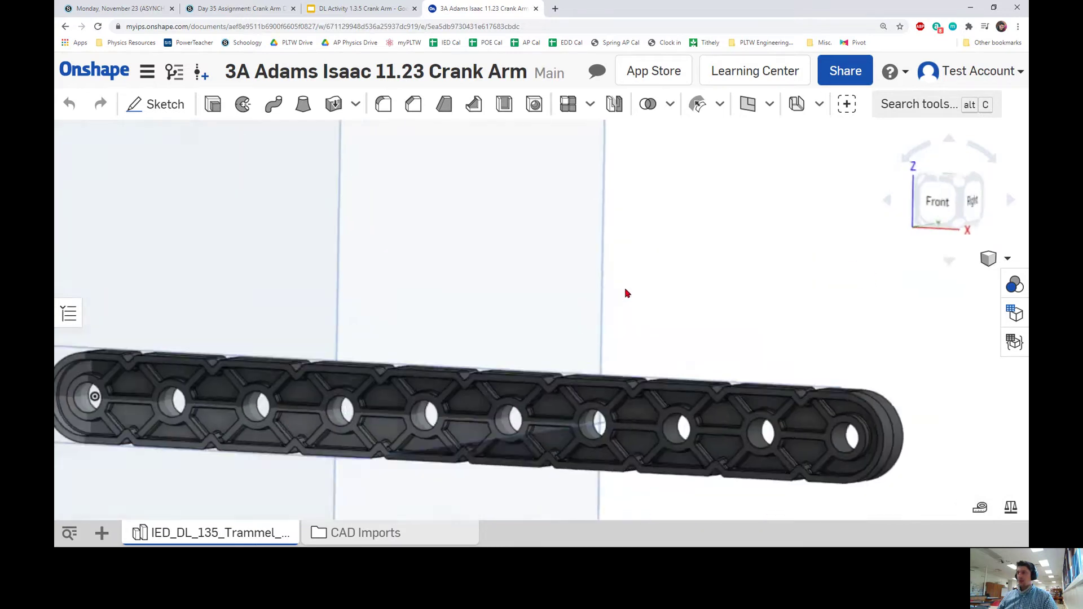
{"action": "scroll", "coordinate": [628, 299], "scroll_direction": "down", "scroll_amount": 3}
Orbit, zoom and pan the crank arm, then restore the isometric orientation.
{"action": "mouse_move", "coordinate": [616, 315]}
{"action": "right_mouse_down"}
{"action": "mouse_move", "coordinate": [600, 324]}
{"action": "mouse_move", "coordinate": [602, 312]}
{"action": "right_mouse_up"}
{"action": "scroll", "coordinate": [602, 312], "scroll_direction": "up", "scroll_amount": 3}
{"action": "scroll", "coordinate": [612, 307], "scroll_direction": "down", "scroll_amount": 3}
{"action": "scroll", "coordinate": [621, 303], "scroll_direction": "up", "scroll_amount": 3}
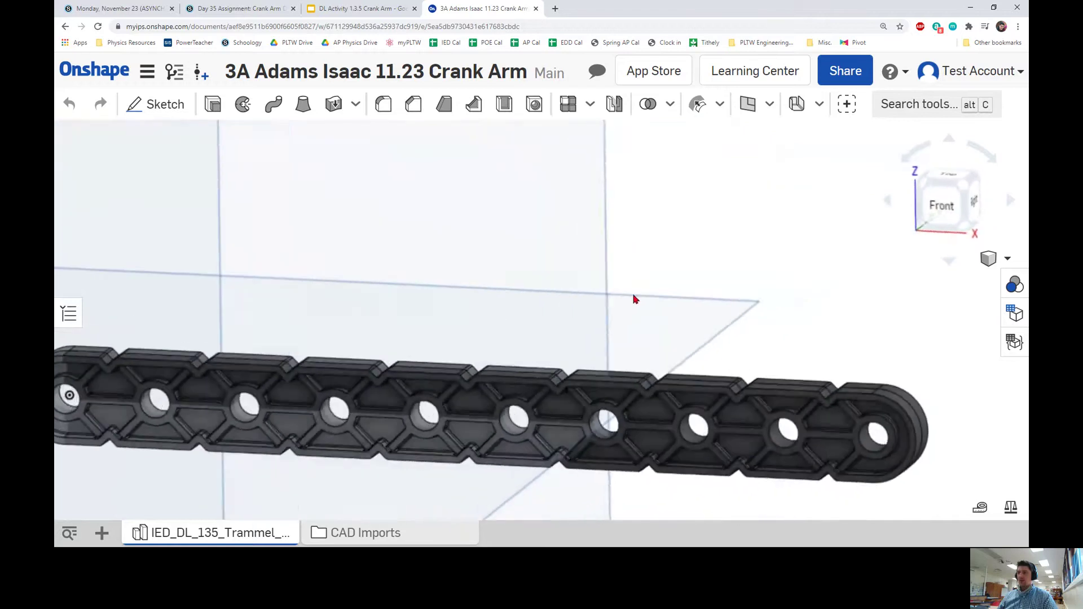
{"action": "scroll", "coordinate": [525, 303], "scroll_direction": "down", "scroll_amount": 2}
{"action": "scroll", "coordinate": [541, 299], "scroll_direction": "down", "scroll_amount": 2}
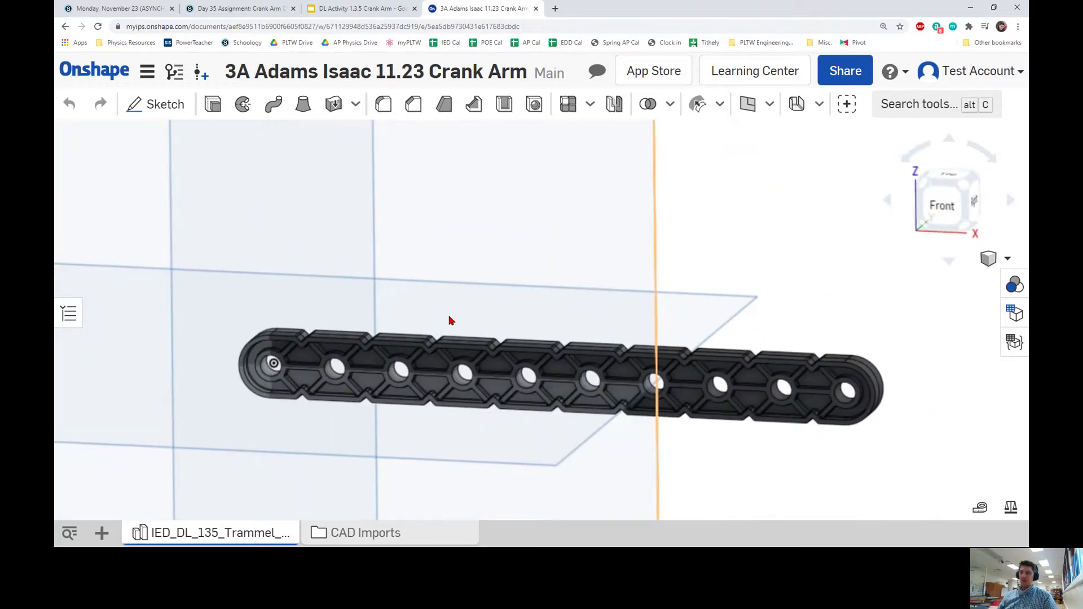
{"action": "middle_click_drag", "start_coordinate": [592, 298], "coordinate": [522, 300]}
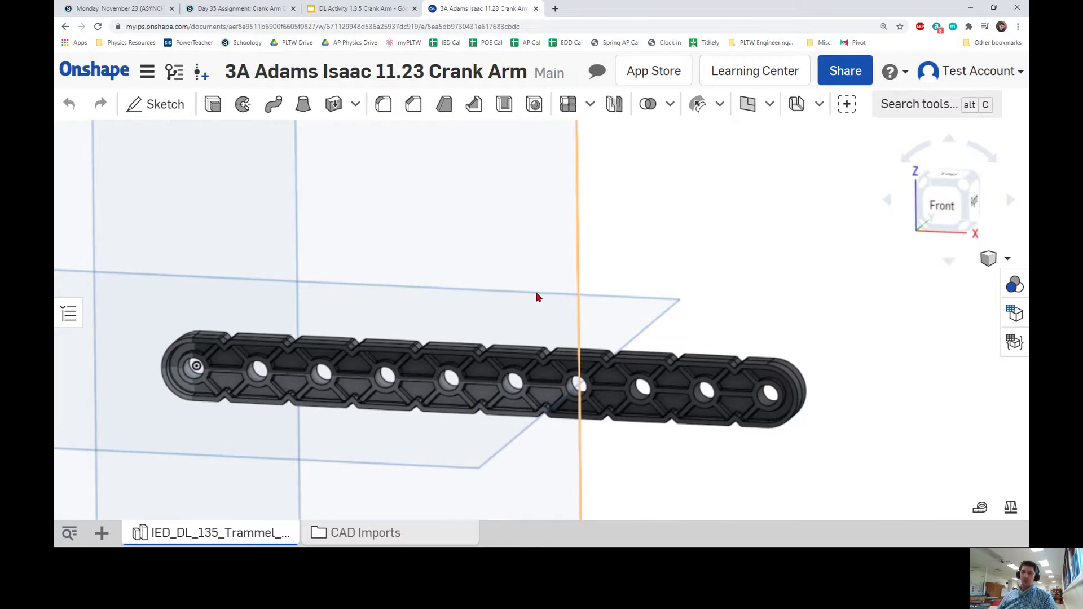
{"action": "key", "text": "Right"}
{"action": "key", "text": "Right"}
{"action": "key", "text": "Up"}
{"action": "key", "text": "Up"}
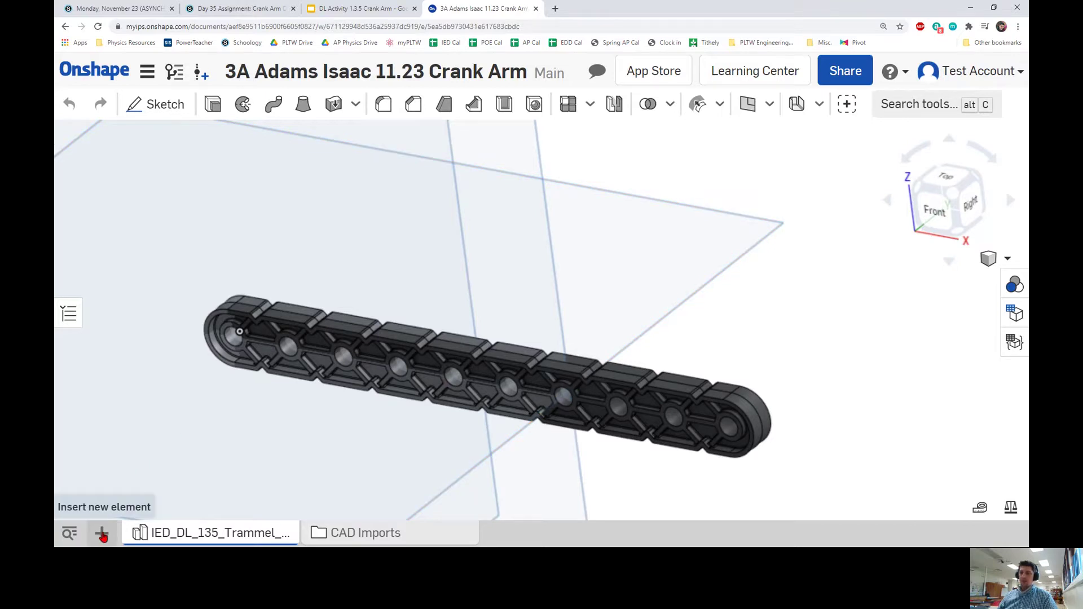
Start Create Drawing for Drawing 1 and list the My Onshape templates, including ATHS Standard Title Block ISO.
{"action": "left_click", "coordinate": [102, 534]}
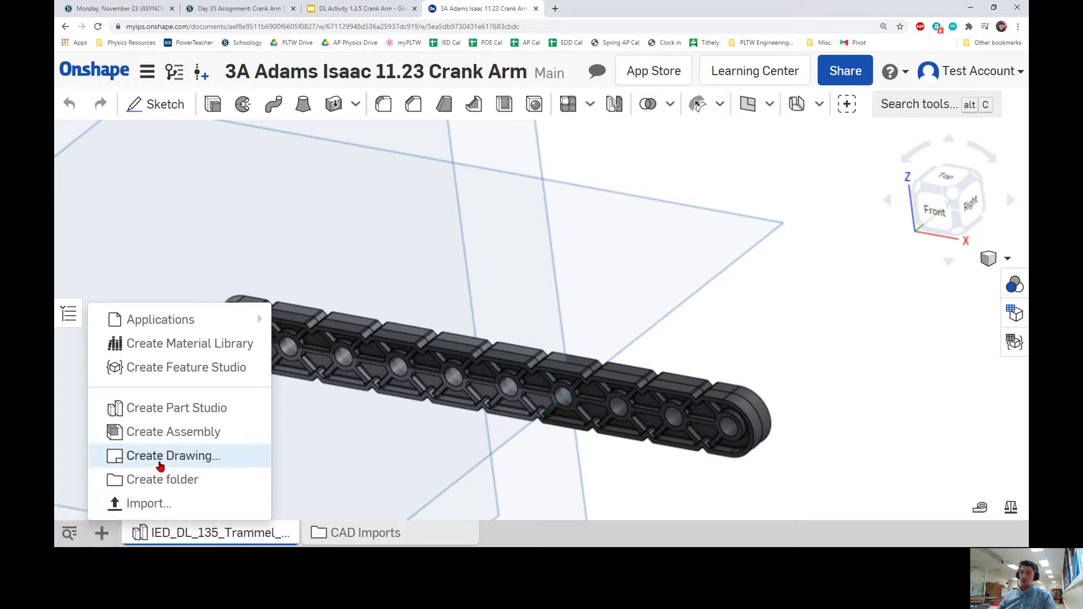
{"action": "left_click", "coordinate": [161, 466]}
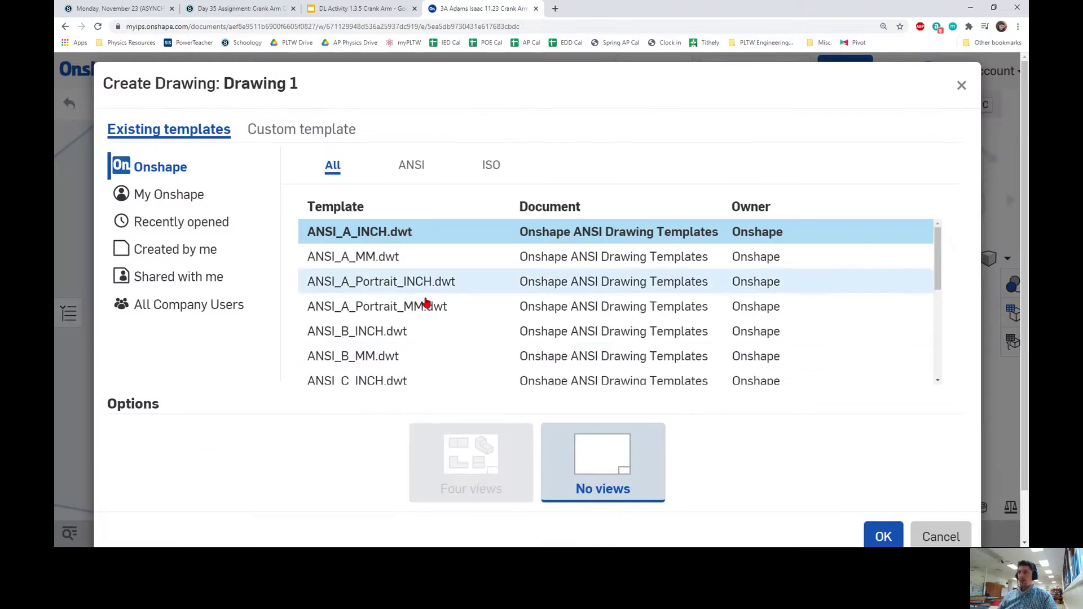
{"action": "scroll", "coordinate": [486, 313], "scroll_direction": "down", "scroll_amount": 3}
{"action": "scroll", "coordinate": [484, 311], "scroll_direction": "up", "scroll_amount": 3}
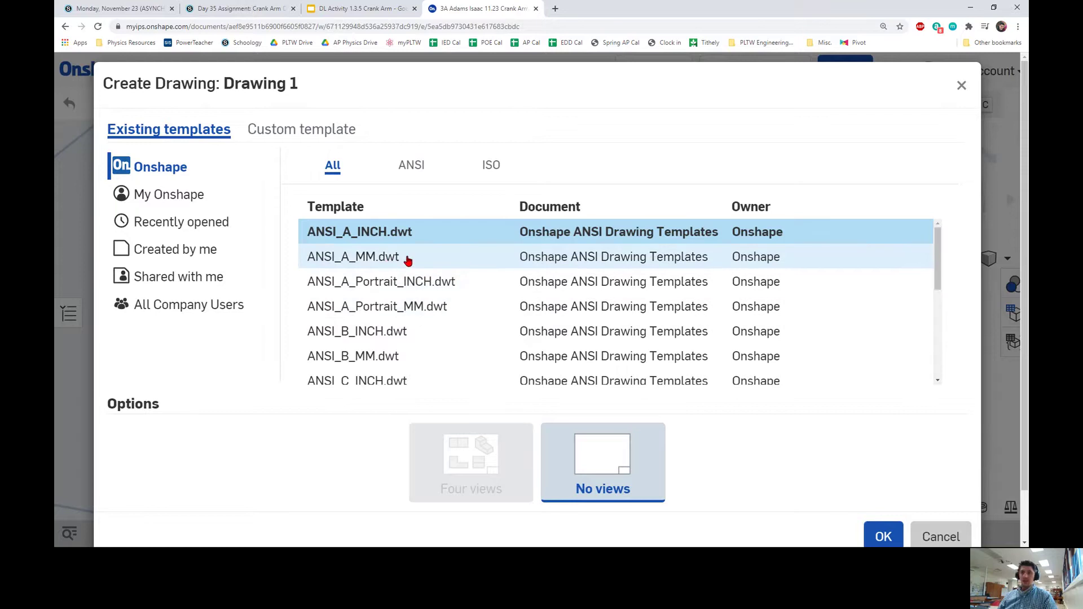
{"action": "left_click", "coordinate": [199, 196]}
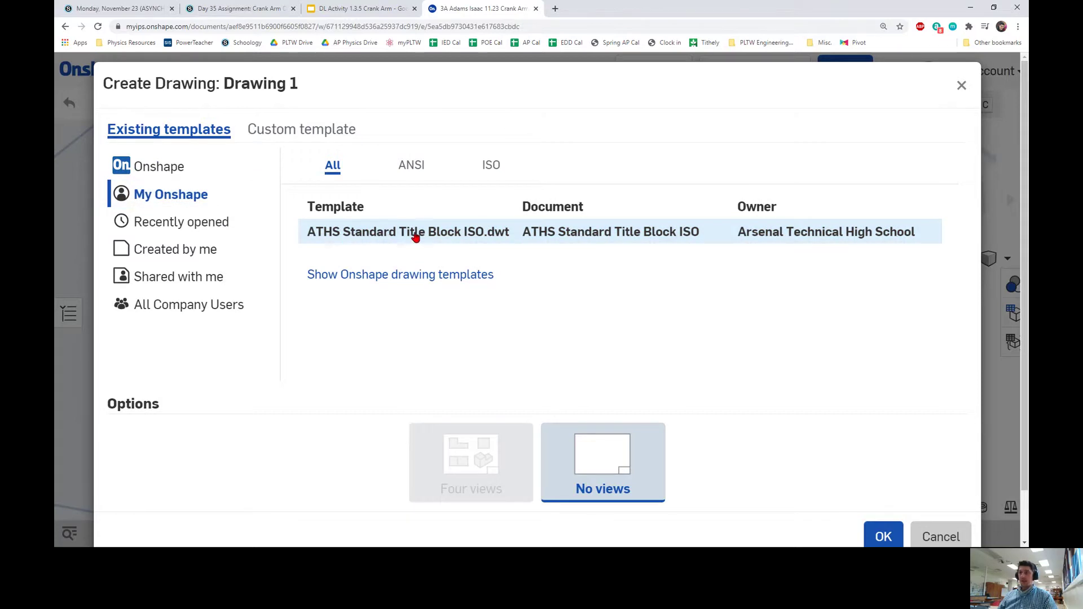
{"action": "left_click", "coordinate": [443, 240]}
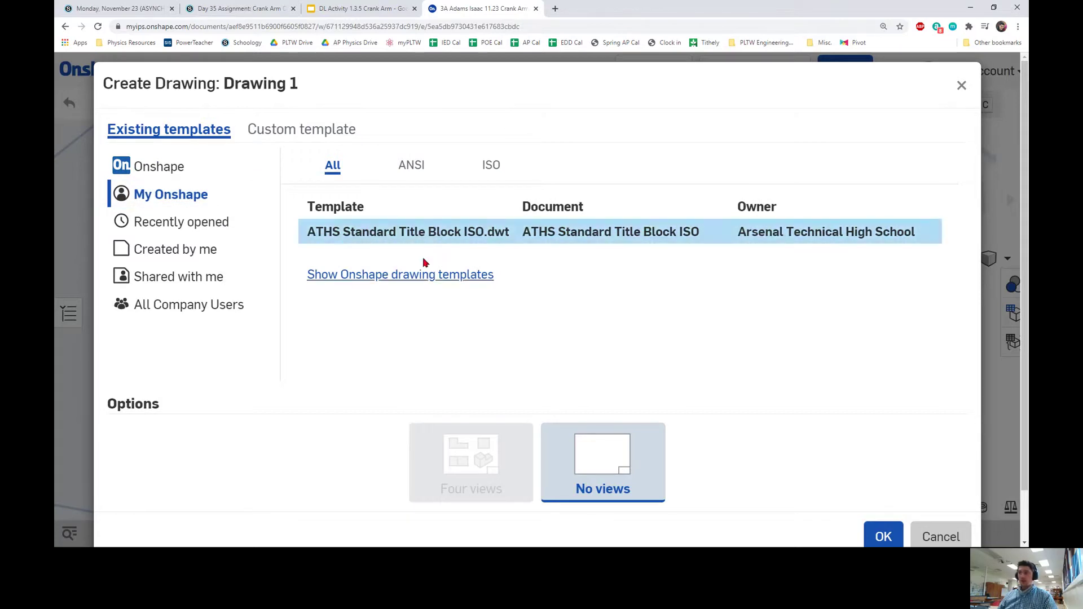
{"action": "left_click", "coordinate": [404, 166]}
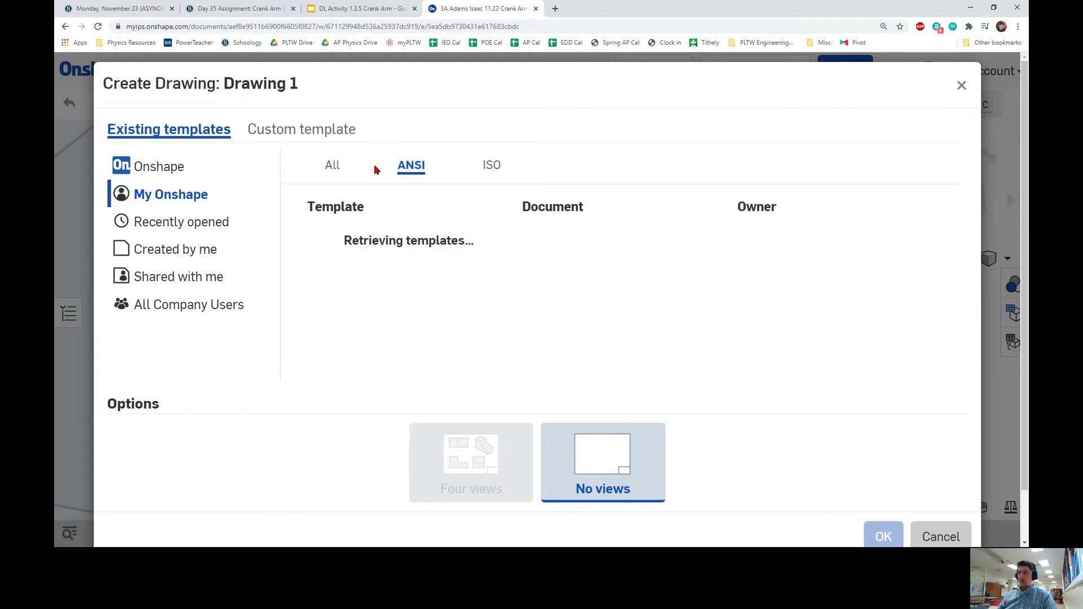
{"action": "left_click", "coordinate": [336, 173]}
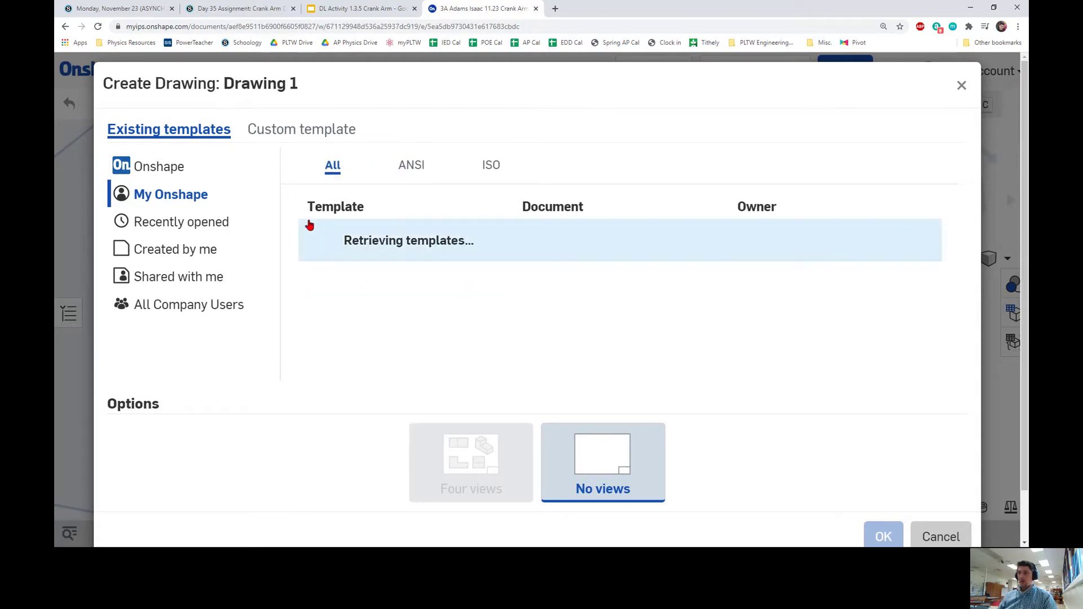
{"action": "left_click", "coordinate": [207, 282]}
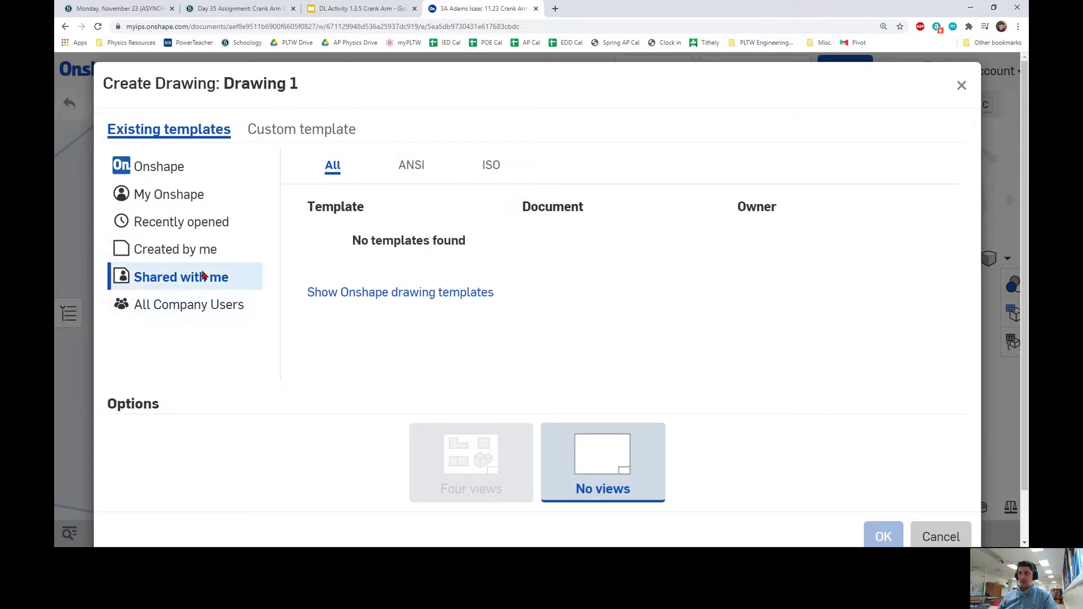
{"action": "left_click", "coordinate": [193, 223]}
{"action": "left_click", "coordinate": [198, 202]}
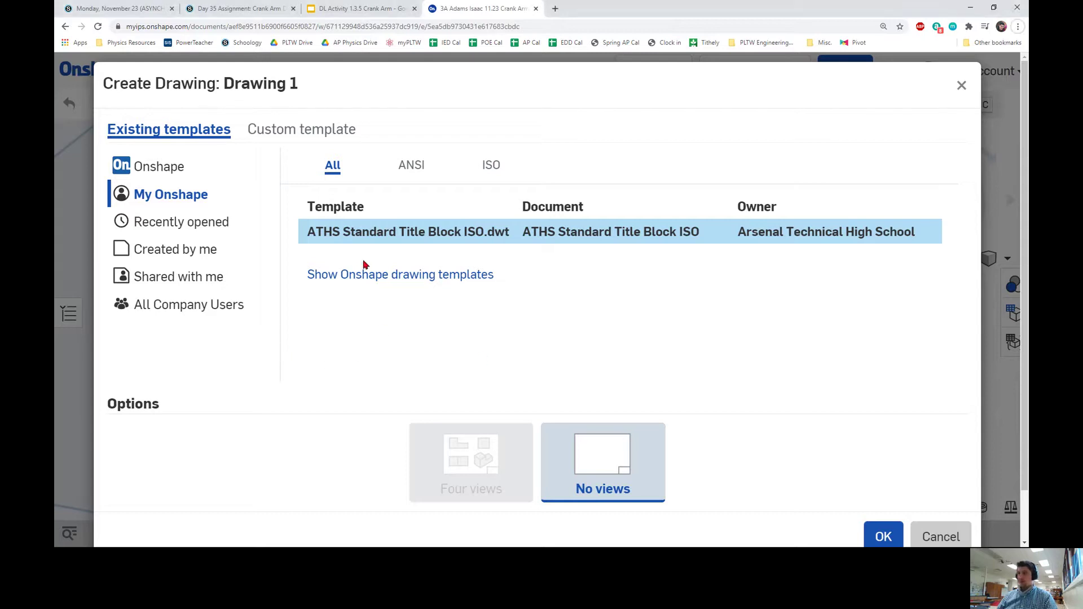
{"action": "left_click", "coordinate": [925, 532]}
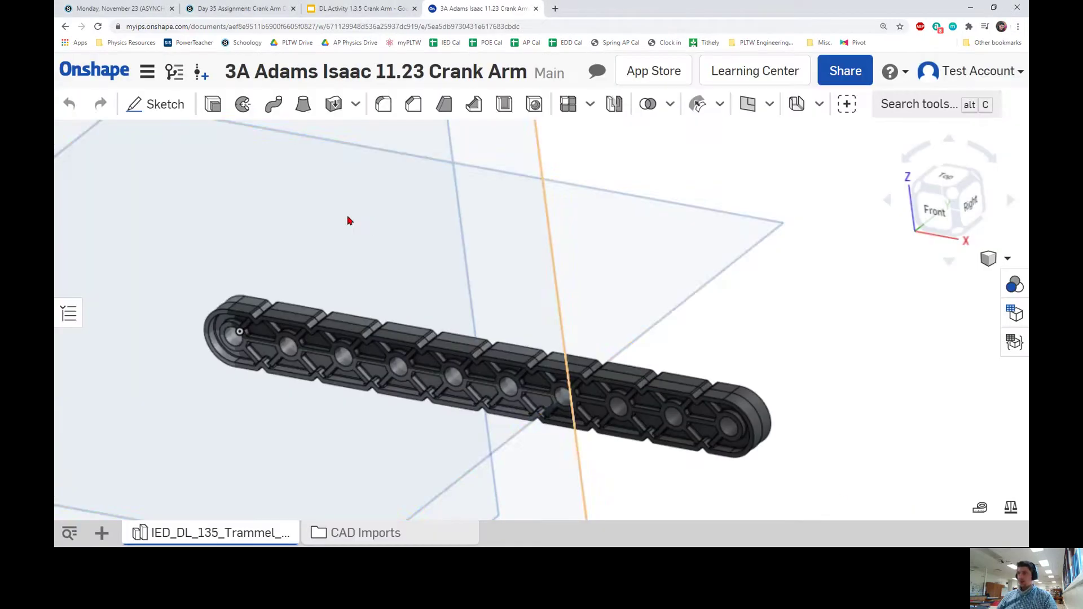
{"action": "left_click", "coordinate": [103, 533]}
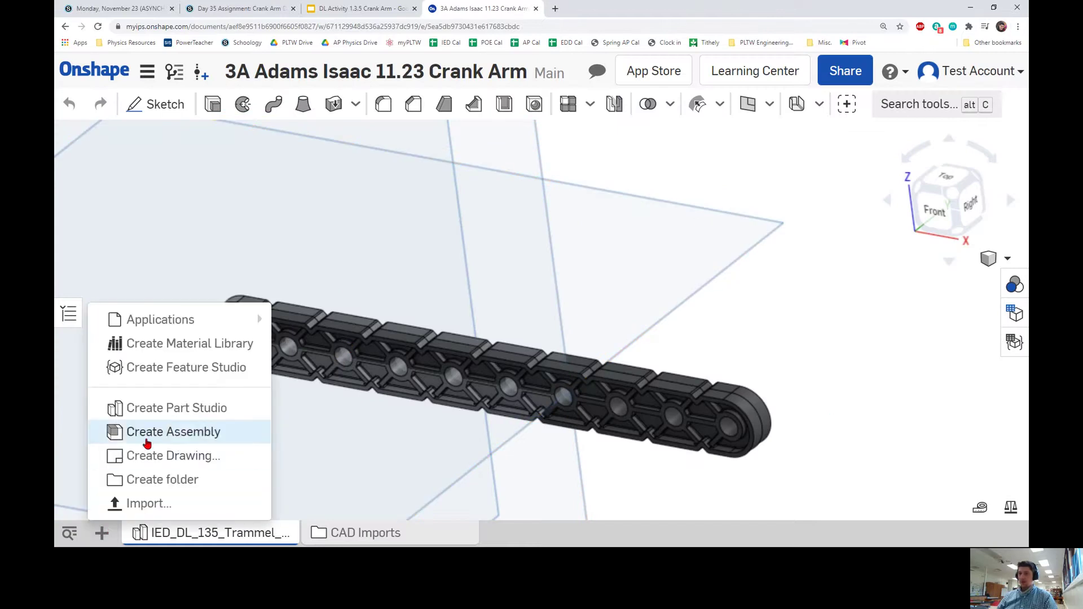
{"action": "left_click", "coordinate": [160, 455]}
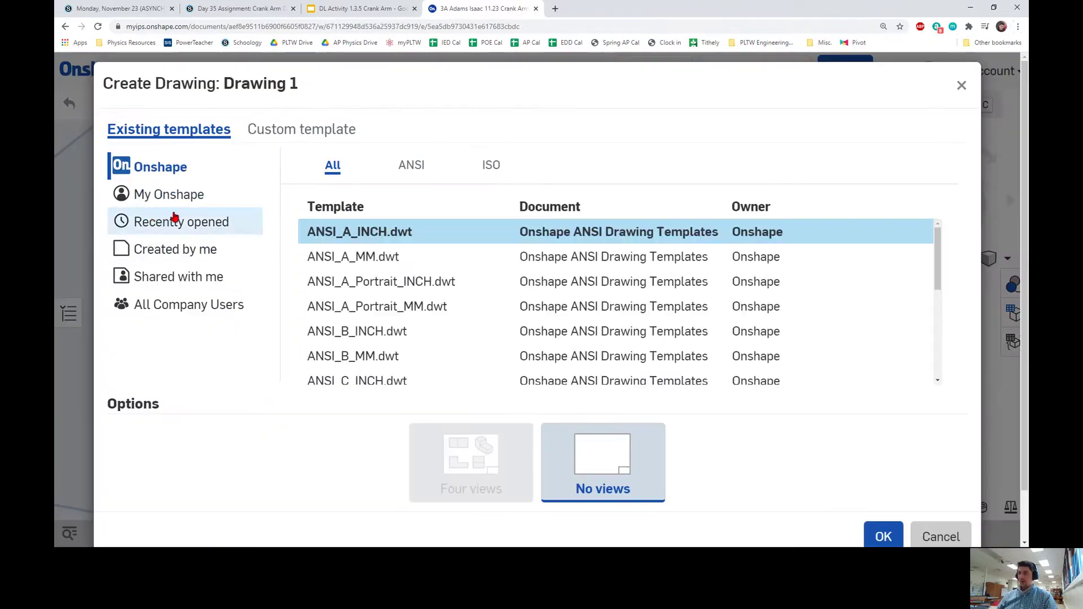
Create Drawing 1 from the ATHS Standard Title Block ANSI template under My Onshape.
{"action": "left_click", "coordinate": [171, 220]}
{"action": "left_click", "coordinate": [175, 204]}
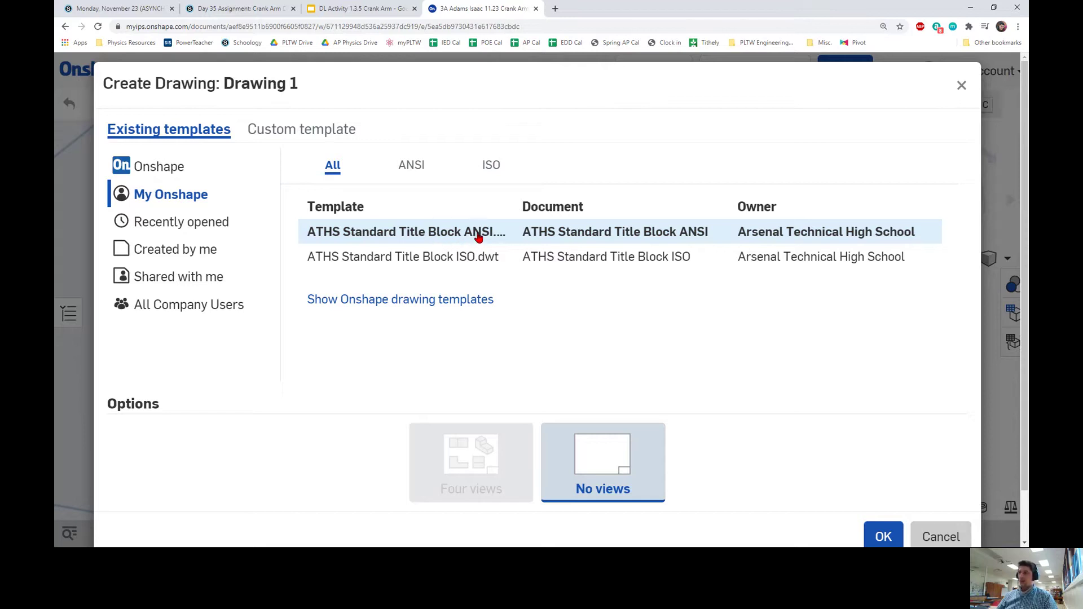
{"action": "double_click", "coordinate": [478, 237]}
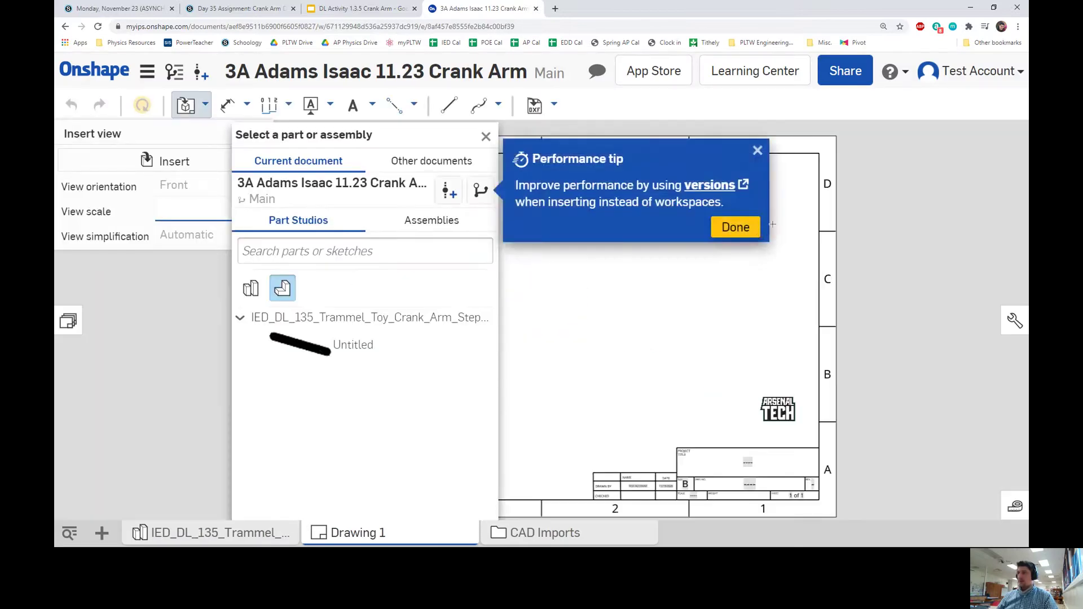
Dismiss the performance tip, frame the whole sheet, and pick the Untitled part for a 1:1 view.
{"action": "left_click", "coordinate": [758, 151]}
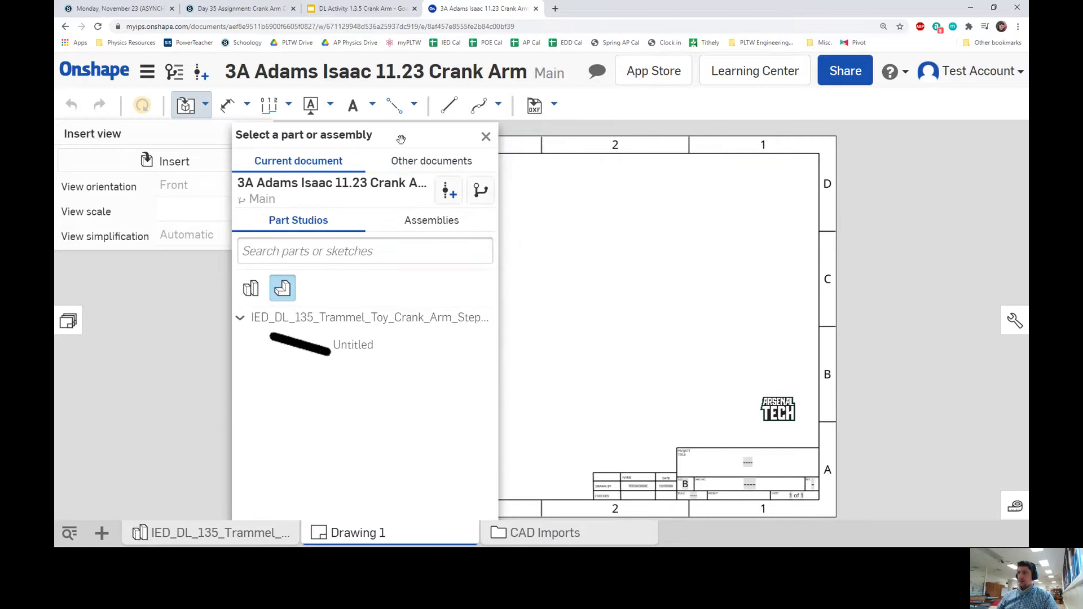
{"action": "left_click_drag", "start_coordinate": [371, 139], "coordinate": [235, 138]}
{"action": "scroll", "coordinate": [777, 350], "scroll_direction": "up", "scroll_amount": 5}
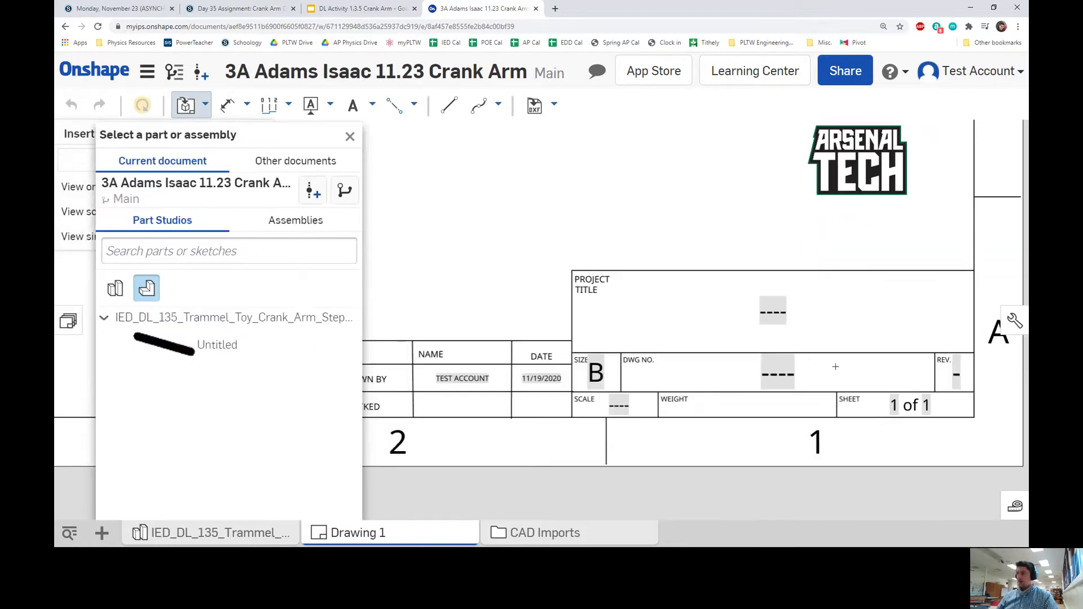
{"action": "scroll", "coordinate": [778, 350], "scroll_direction": "down", "scroll_amount": 2}
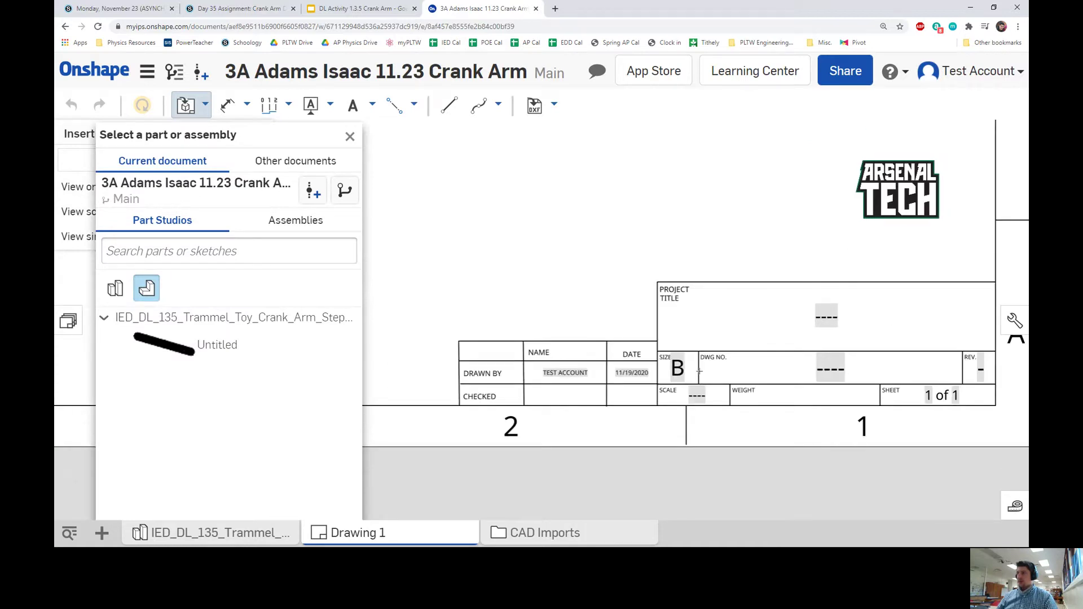
{"action": "scroll", "coordinate": [614, 309], "scroll_direction": "up", "scroll_amount": 1}
{"action": "scroll", "coordinate": [616, 321], "scroll_direction": "down", "scroll_amount": 4}
{"action": "scroll", "coordinate": [530, 237], "scroll_direction": "down", "scroll_amount": 4}
{"action": "scroll", "coordinate": [589, 291], "scroll_direction": "up", "scroll_amount": 2}
{"action": "middle_click_drag", "start_coordinate": [589, 290], "coordinate": [602, 307]}
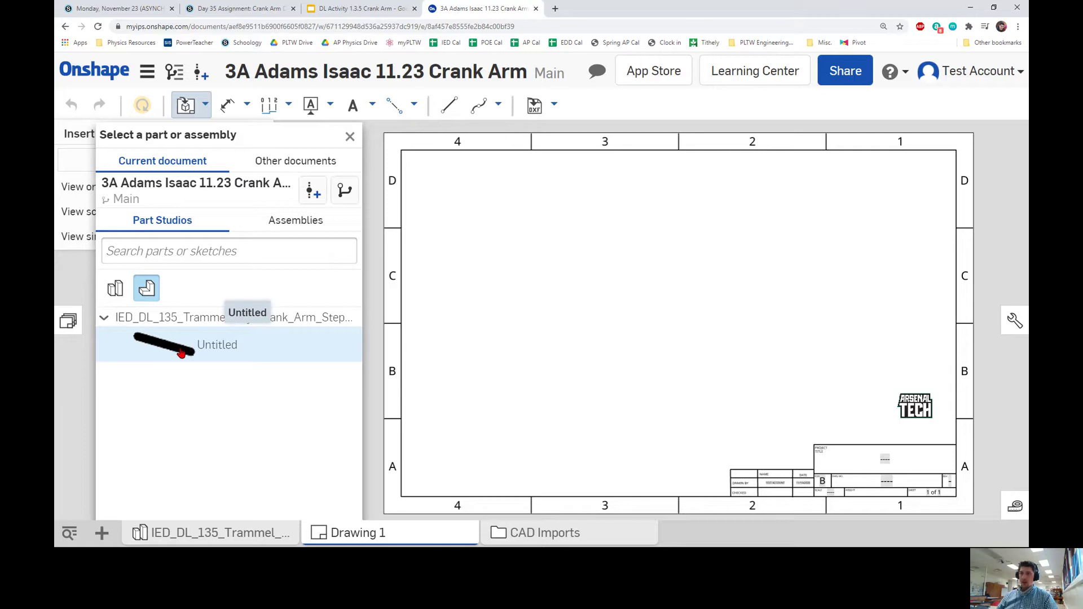
{"action": "left_click", "coordinate": [263, 346]}
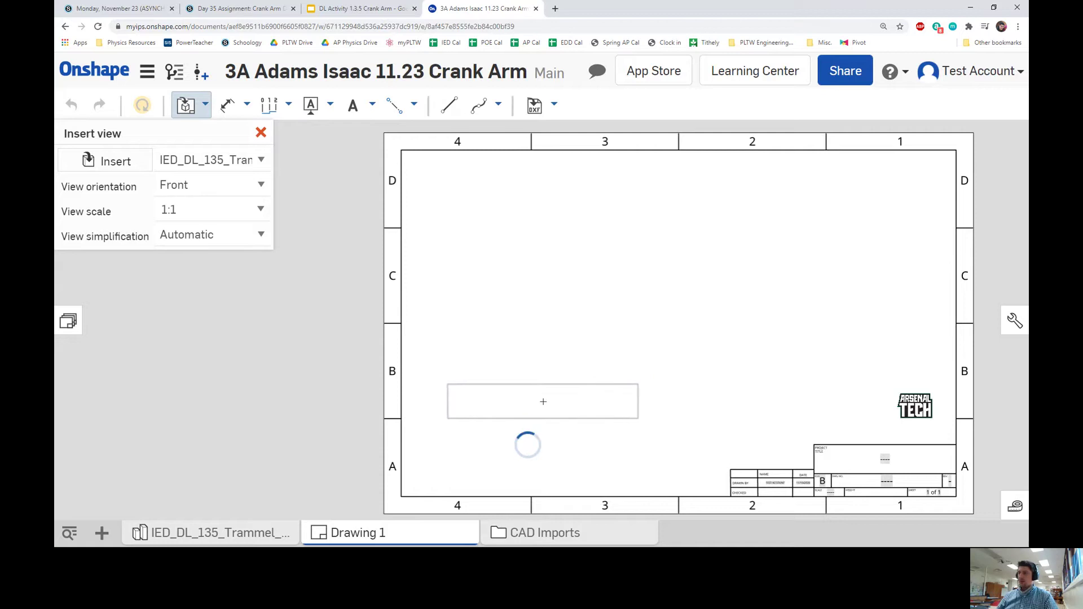
Place the front view lower left, then project an isometric view upper right and a side view to its right.
{"action": "left_click", "coordinate": [543, 402]}
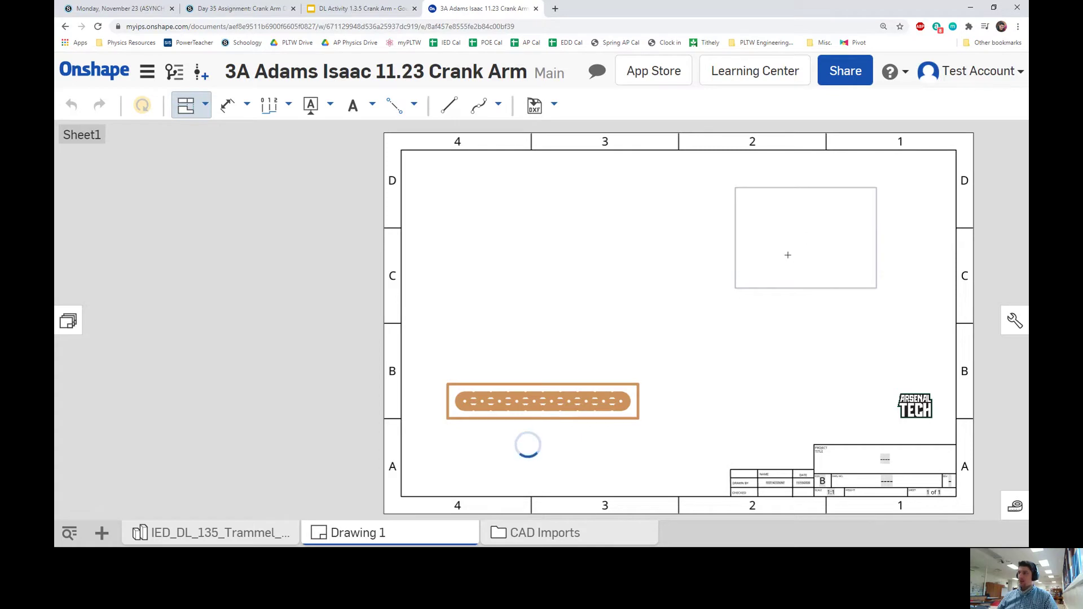
{"action": "right_click_drag", "start_coordinate": [788, 249], "coordinate": [611, 245]}
{"action": "scroll", "coordinate": [612, 249], "scroll_direction": "up", "scroll_amount": 1}
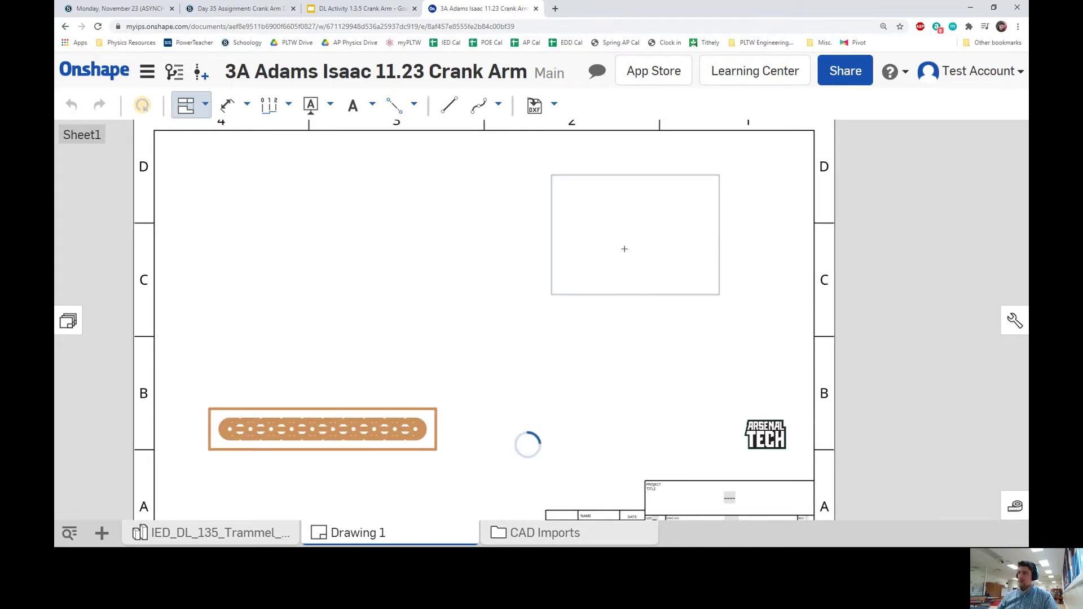
{"action": "left_click", "coordinate": [625, 248]}
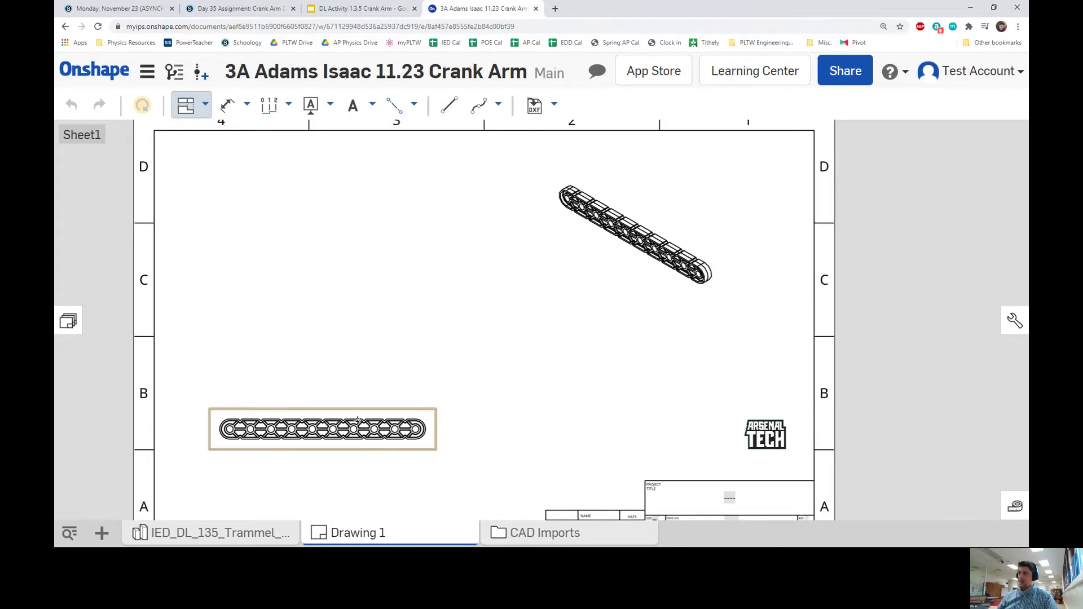
{"action": "left_click", "coordinate": [359, 420]}
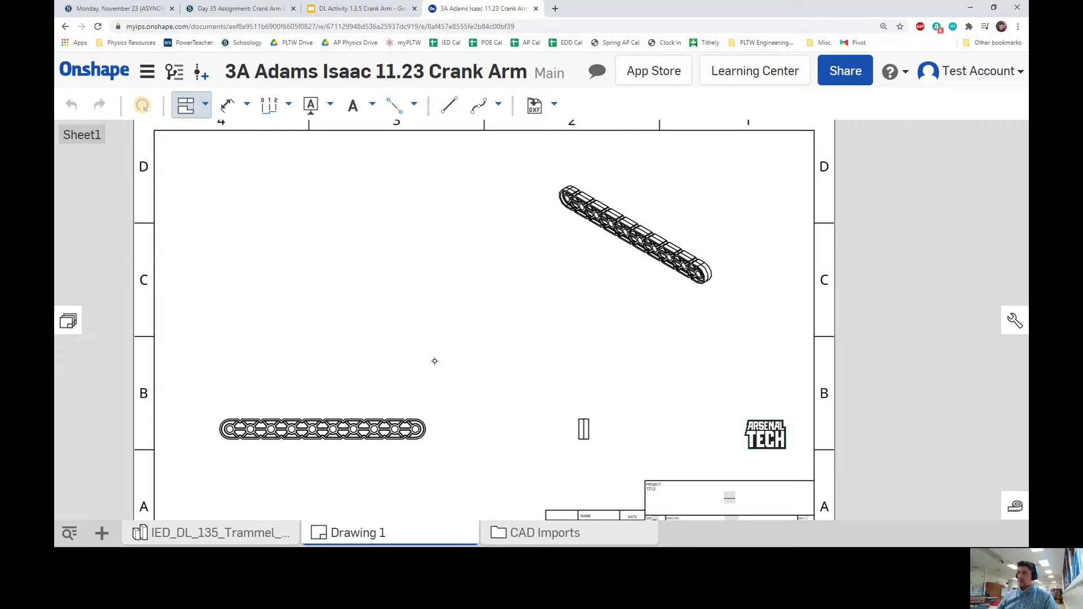
{"action": "middle_click_drag", "start_coordinate": [439, 324], "coordinate": [464, 321]}
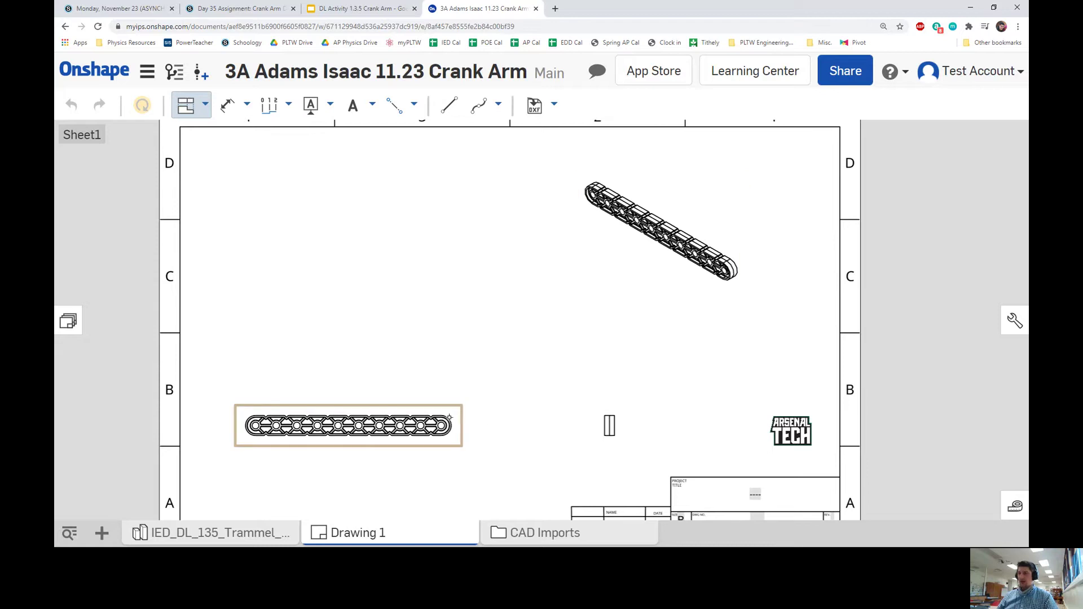
Draw a 2:1 detail circle around the crank arm's right-end hole.
{"action": "left_click", "coordinate": [185, 109]}
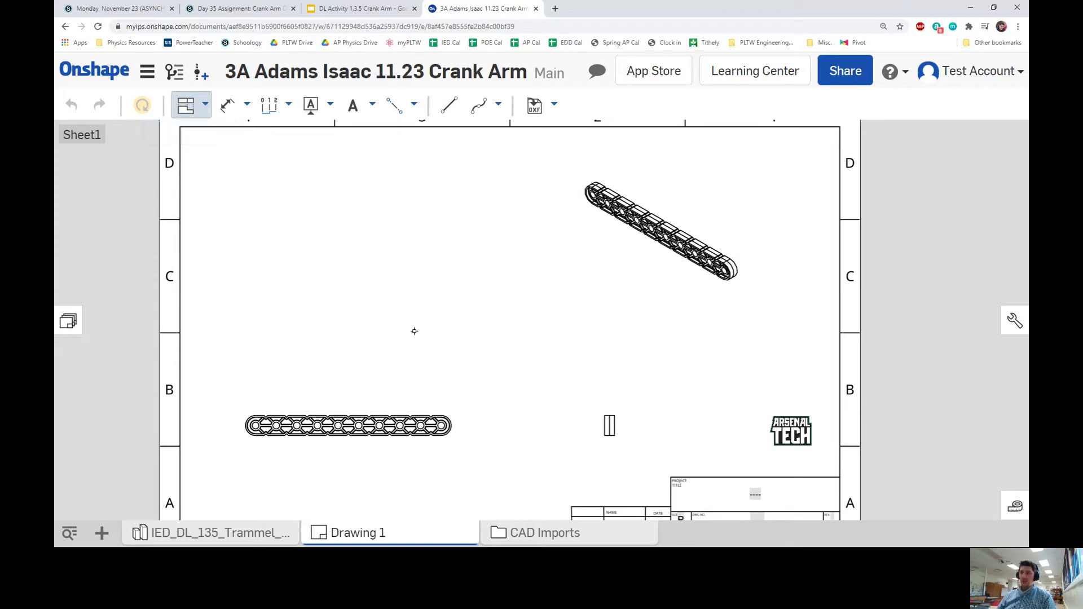
{"action": "key", "text": "Escape"}
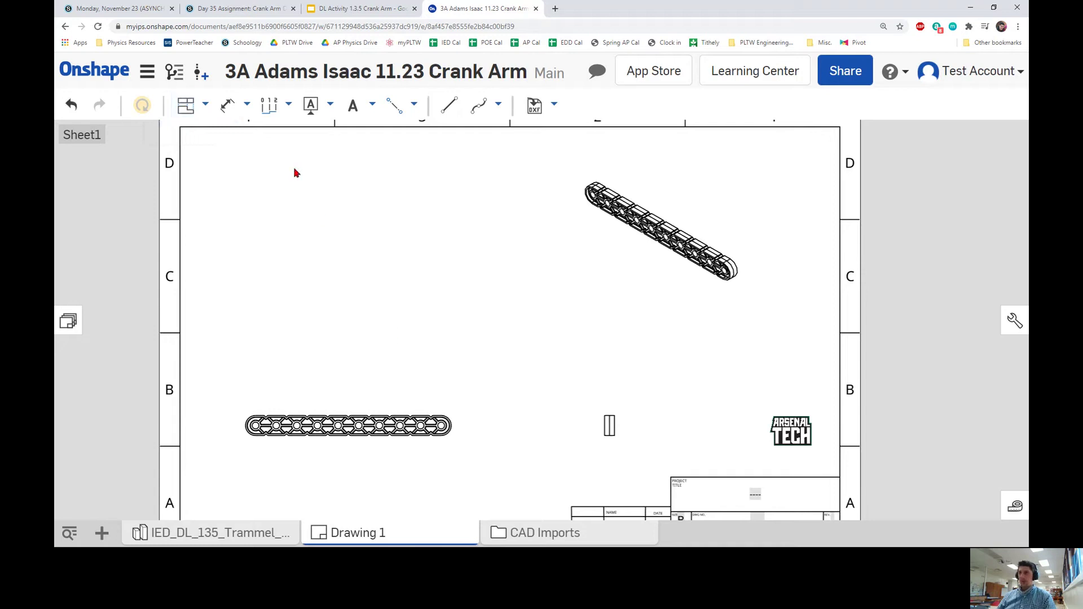
{"action": "left_click", "coordinate": [206, 106]}
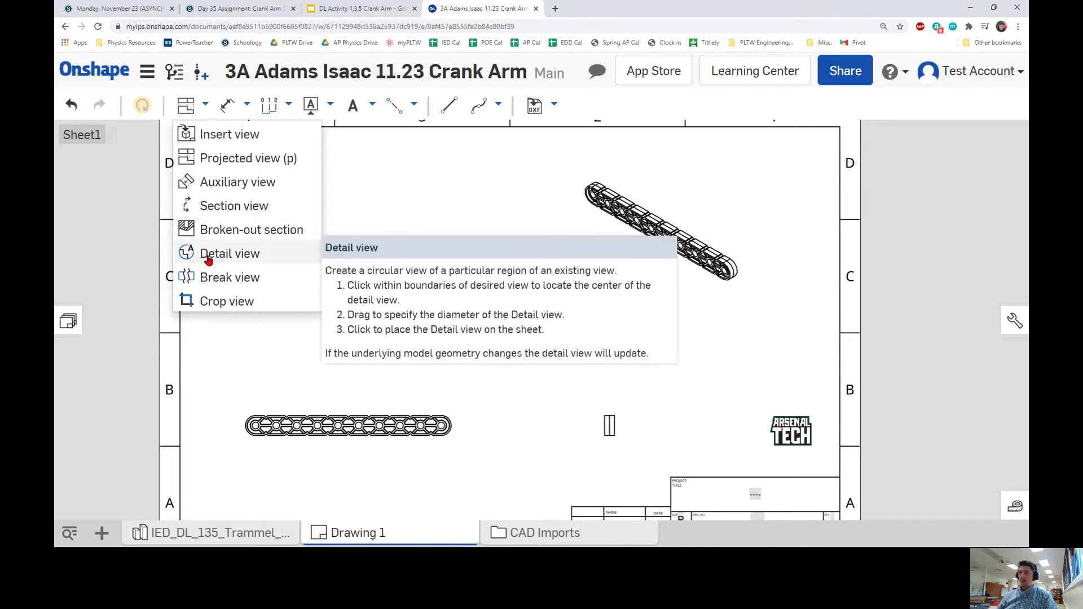
{"action": "left_click", "coordinate": [211, 257]}
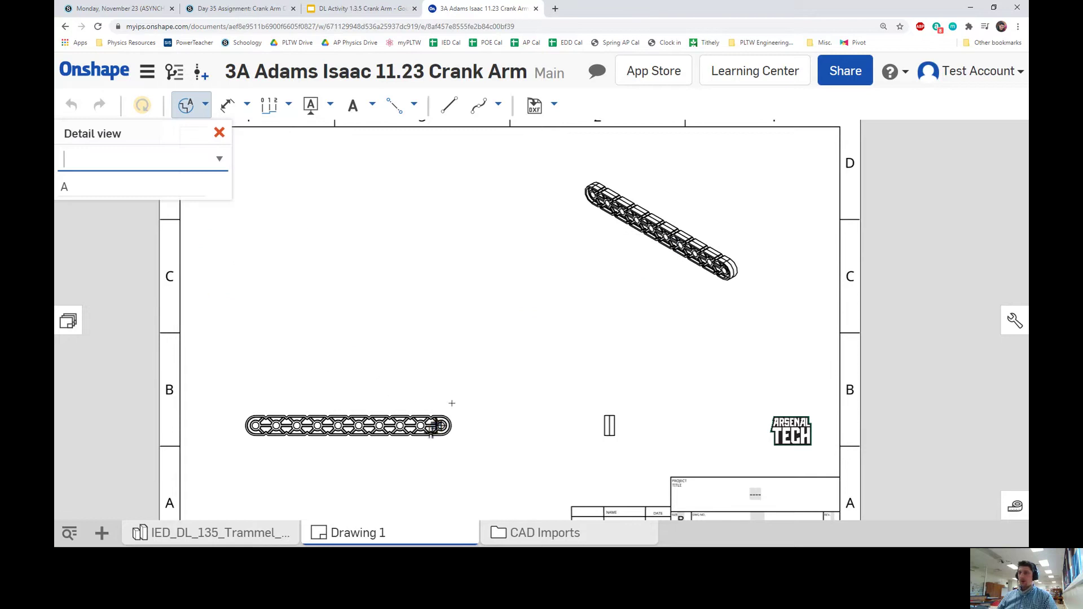
{"action": "scroll", "coordinate": [437, 427], "scroll_direction": "up", "scroll_amount": 5}
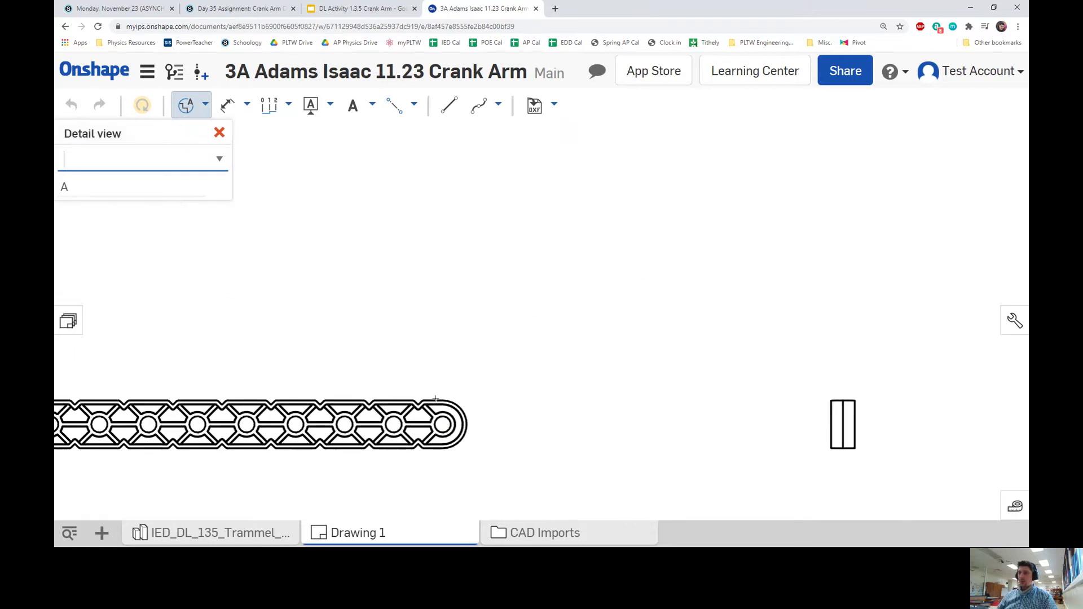
{"action": "right_click_drag", "start_coordinate": [468, 350], "coordinate": [528, 317]}
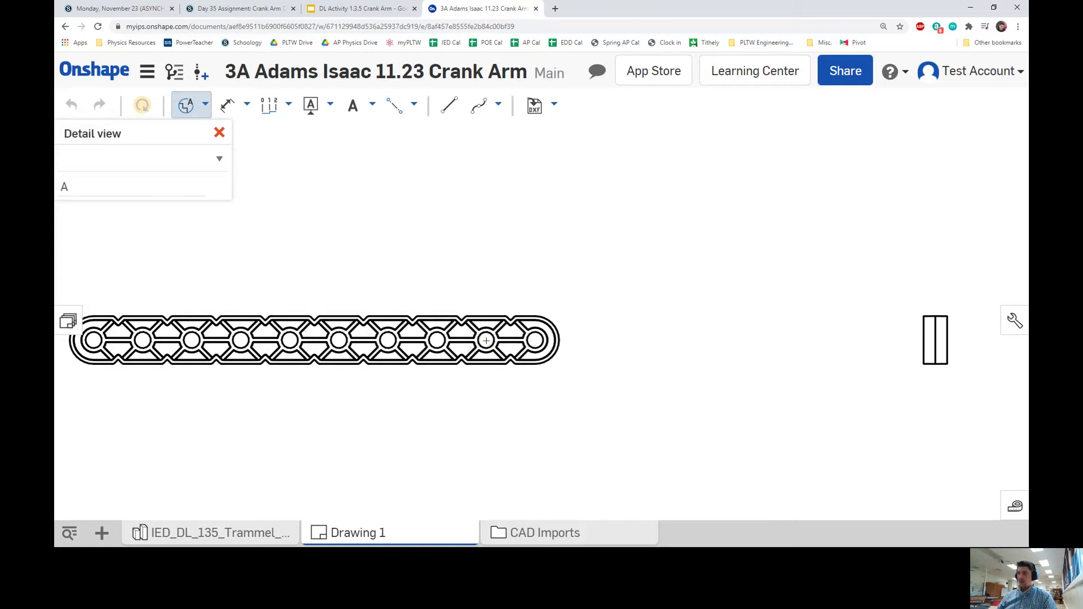
{"action": "left_click", "coordinate": [487, 340]}
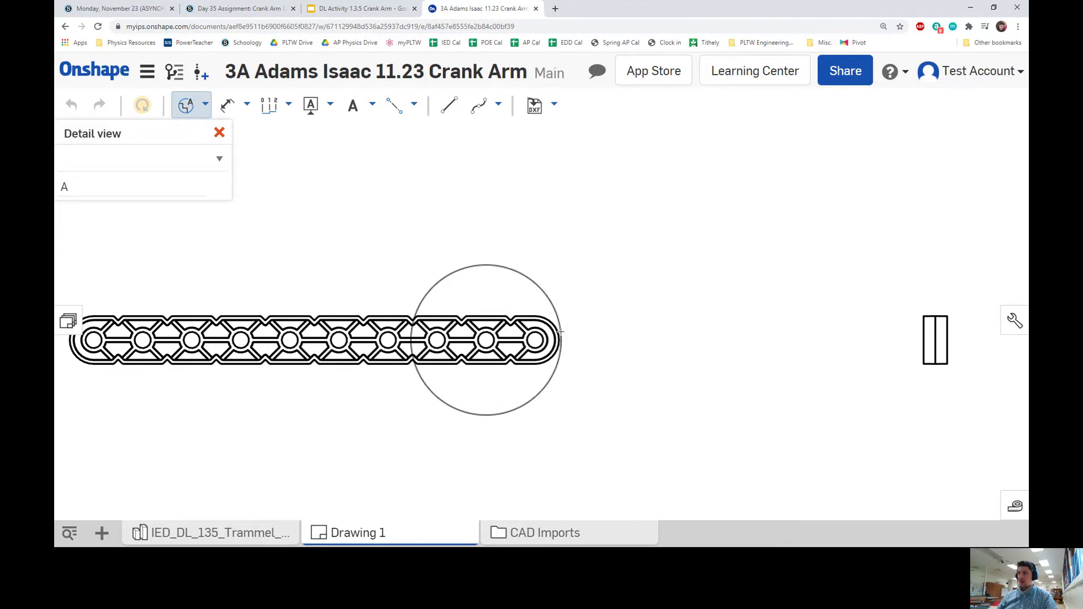
{"action": "left_click", "coordinate": [561, 332]}
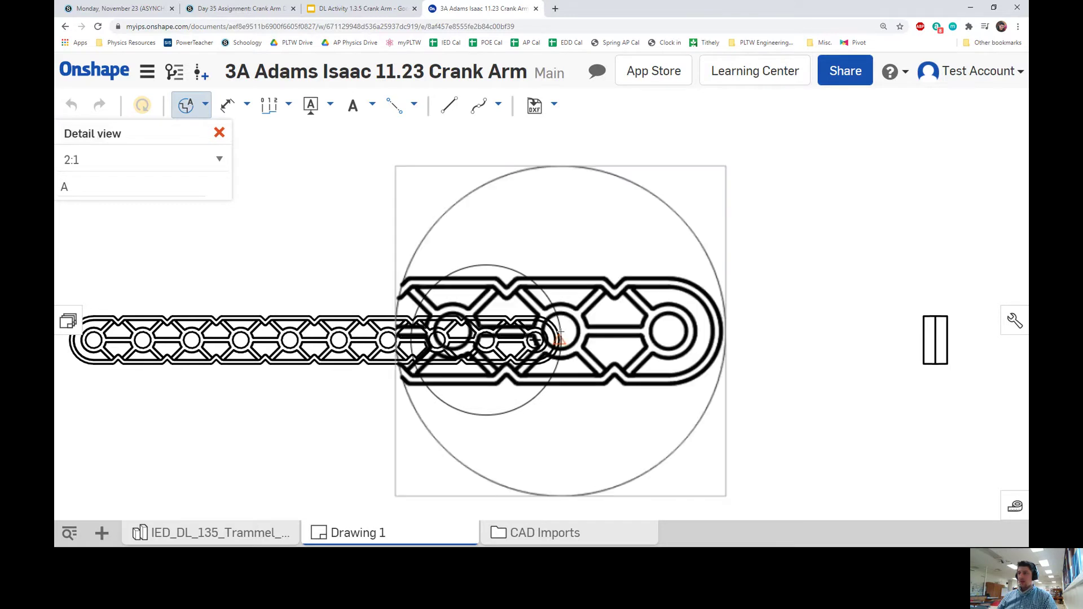
Place Detail A in the sheet's empty upper-left area.
{"action": "scroll", "coordinate": [550, 349], "scroll_direction": "down", "scroll_amount": 2}
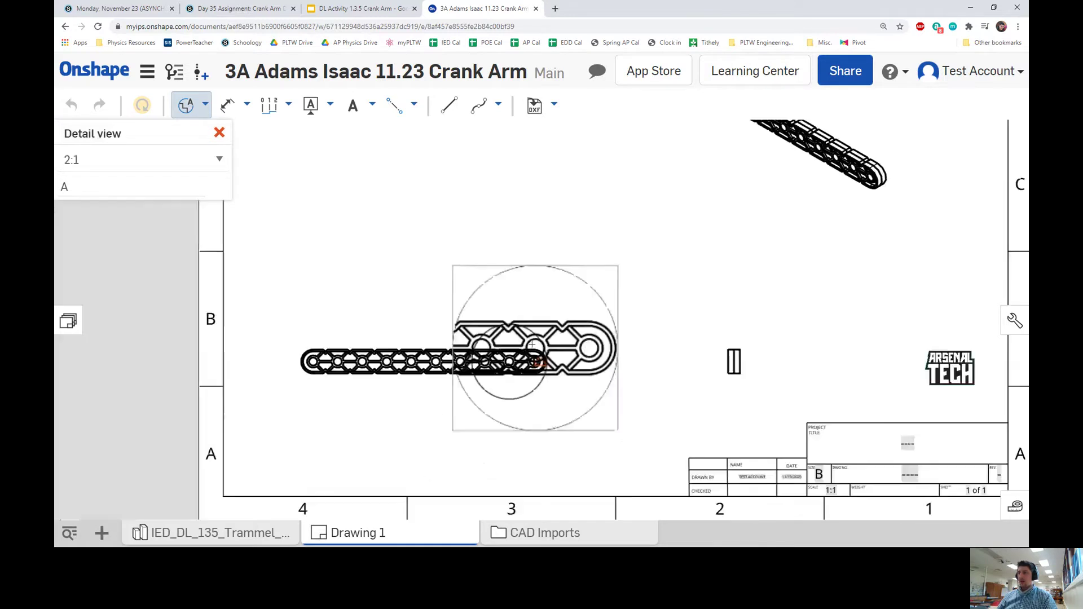
{"action": "left_click_drag", "start_coordinate": [510, 361], "coordinate": [531, 348]}
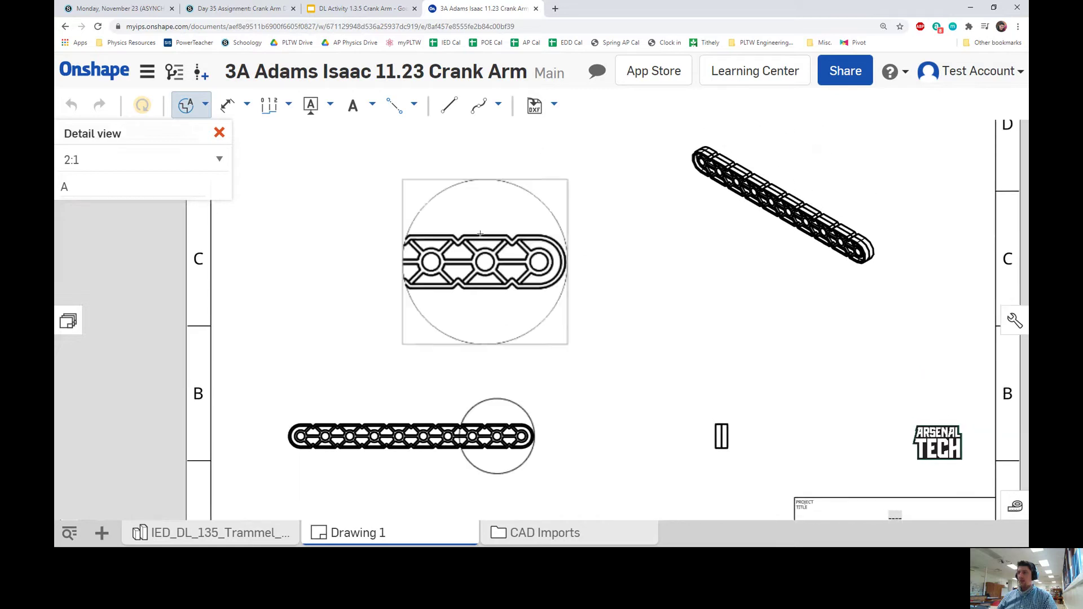
{"action": "middle_click_drag", "start_coordinate": [478, 229], "coordinate": [477, 276]}
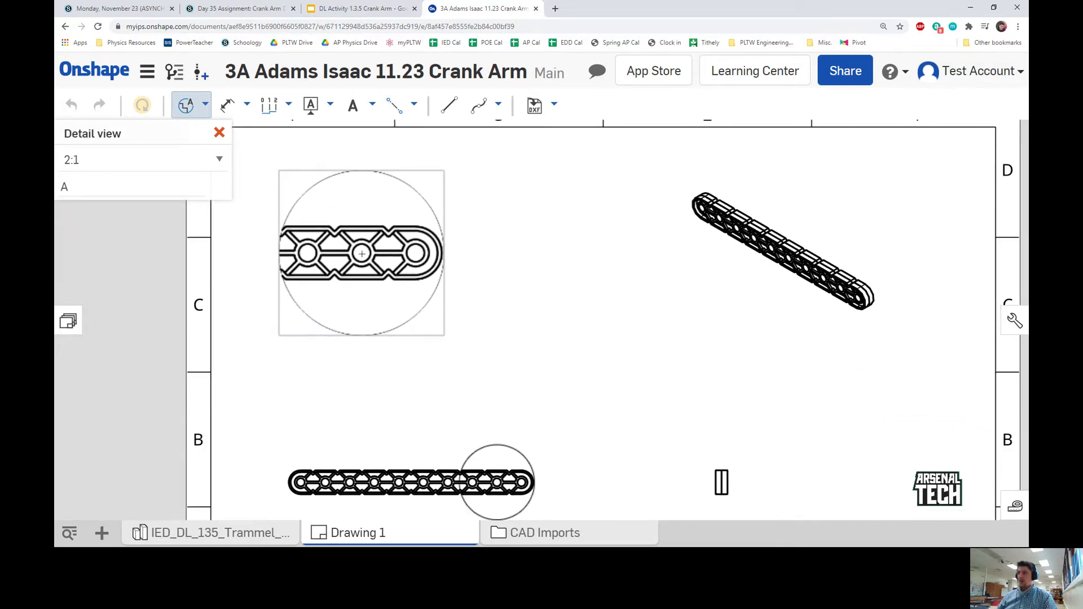
{"action": "left_click", "coordinate": [362, 253]}
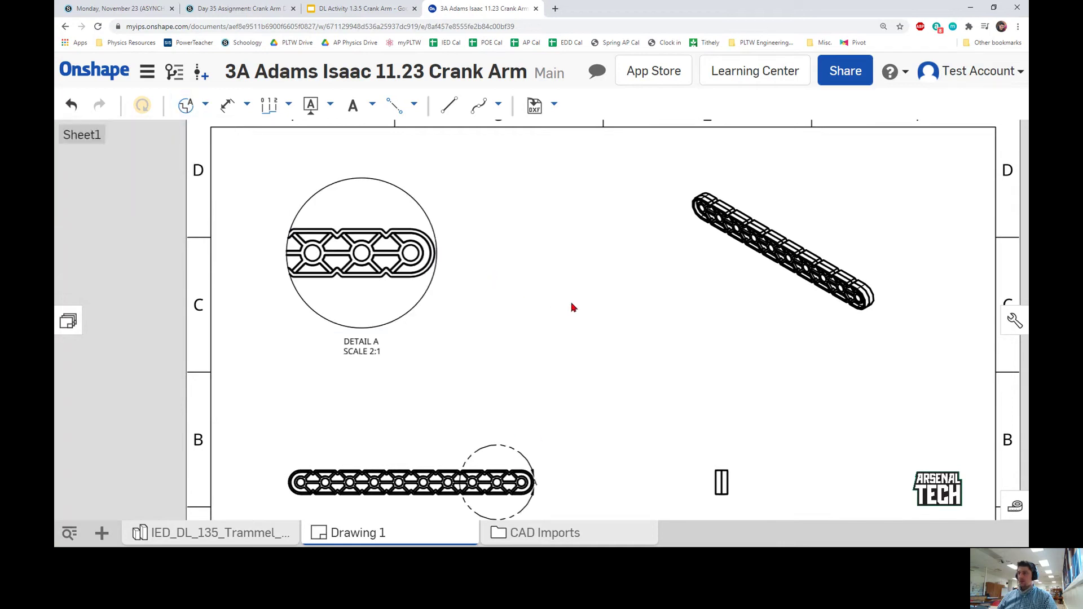
Place centermarks on Detail A's right and middle holes.
{"action": "scroll", "coordinate": [570, 305], "scroll_direction": "down", "scroll_amount": 3}
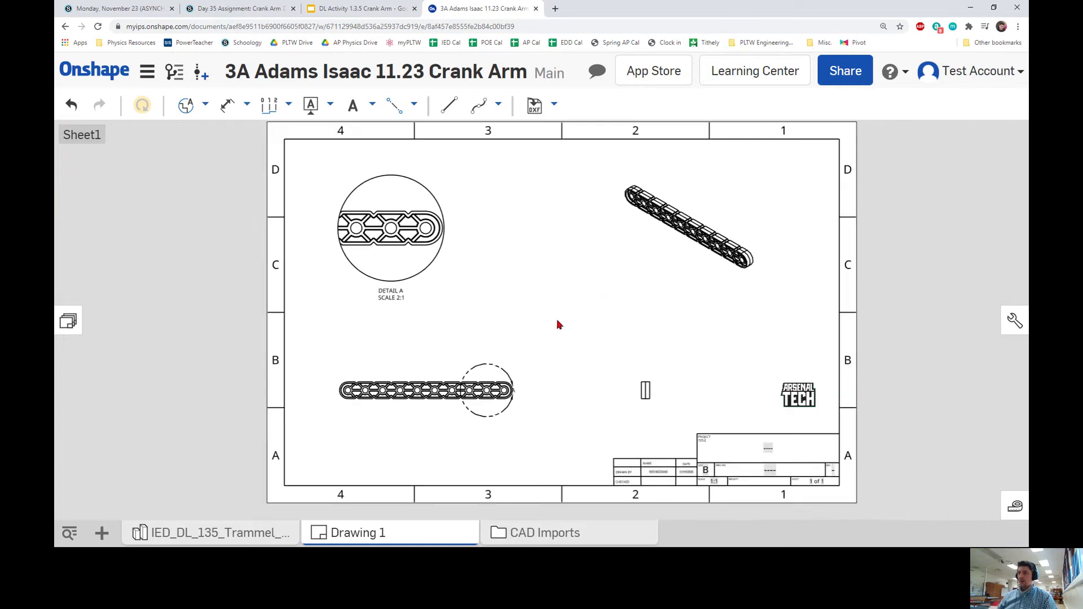
{"action": "right_click_drag", "start_coordinate": [568, 320], "coordinate": [544, 316]}
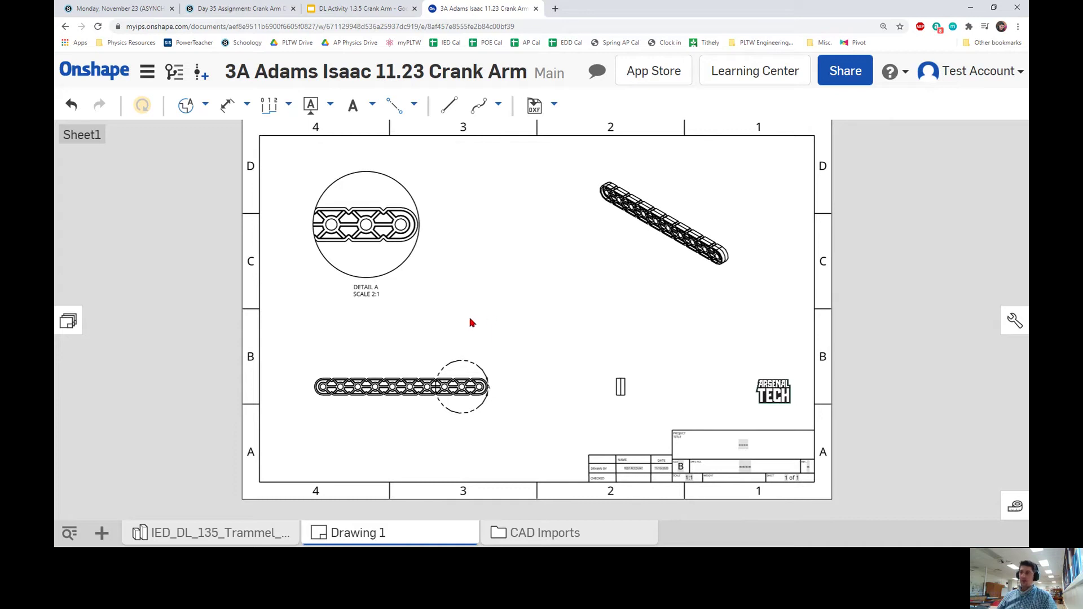
{"action": "scroll", "coordinate": [433, 341], "scroll_direction": "up", "scroll_amount": 3}
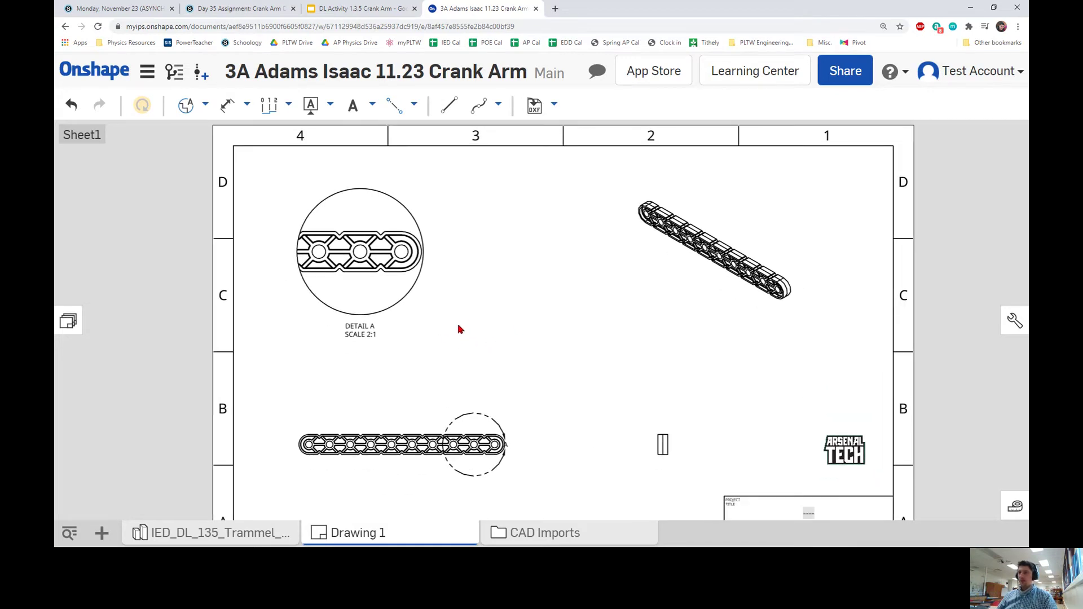
{"action": "middle_click_drag", "start_coordinate": [497, 294], "coordinate": [467, 306]}
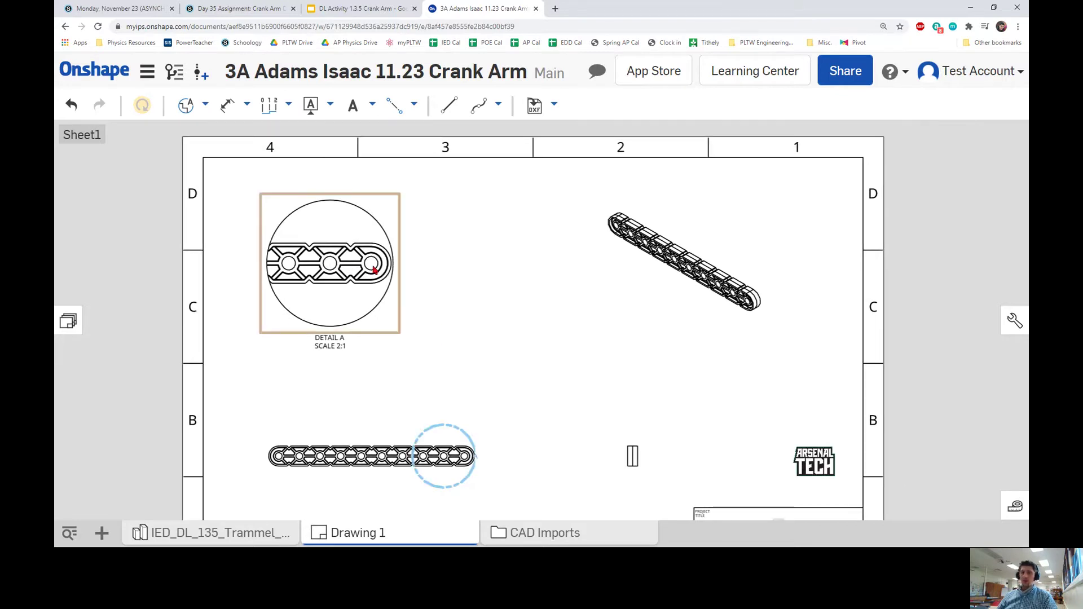
{"action": "left_click", "coordinate": [415, 113]}
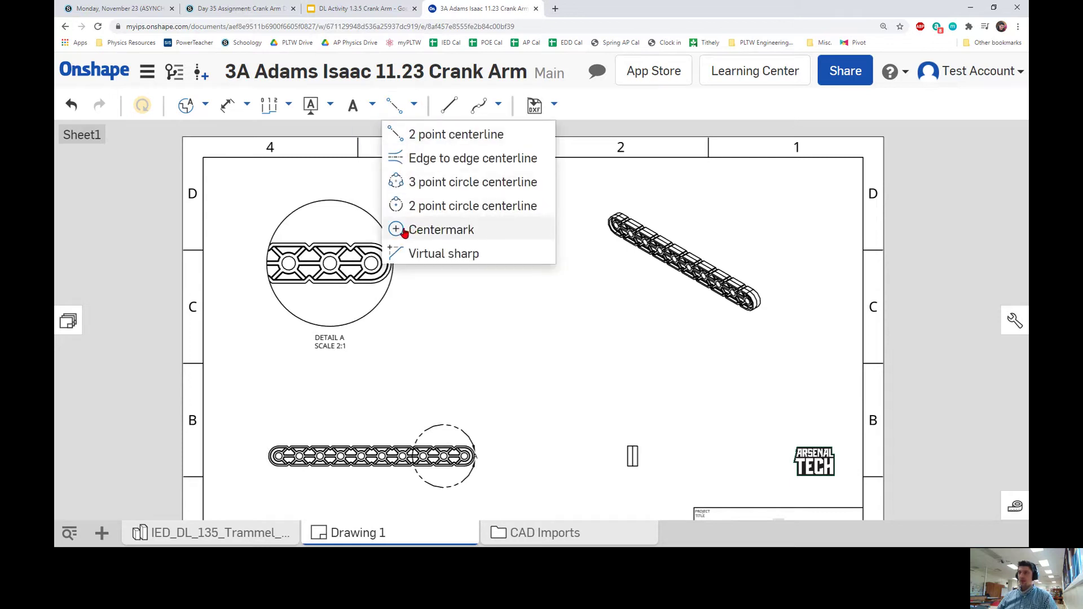
{"action": "left_click", "coordinate": [404, 232]}
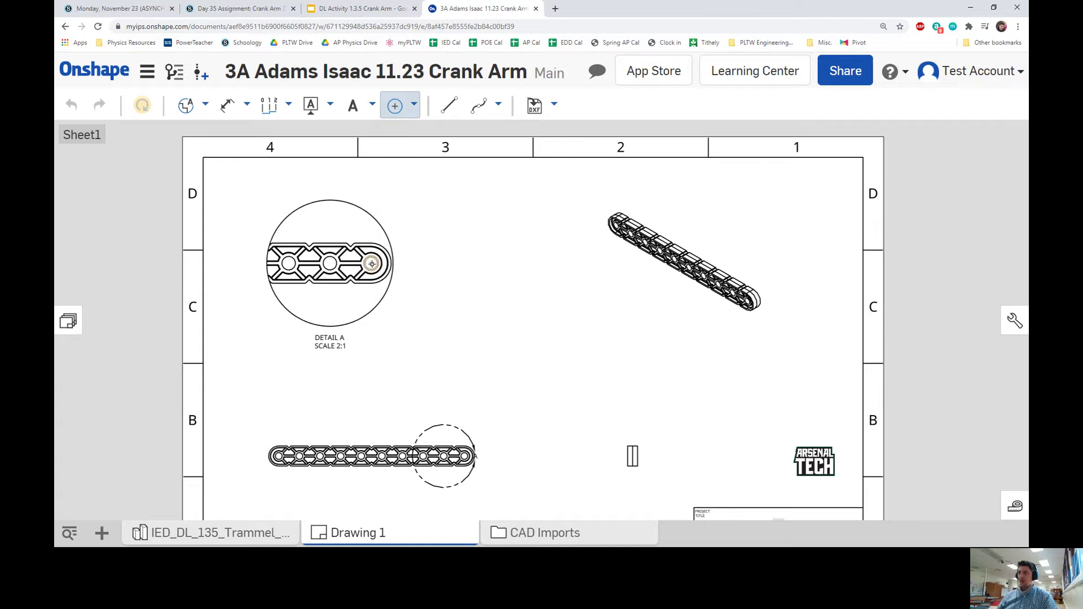
{"action": "left_click", "coordinate": [370, 264]}
{"action": "left_click", "coordinate": [330, 264]}
Dimension the 4.500 span between the front view's end-hole centres, placed above the arm.
{"action": "left_click", "coordinate": [227, 110]}
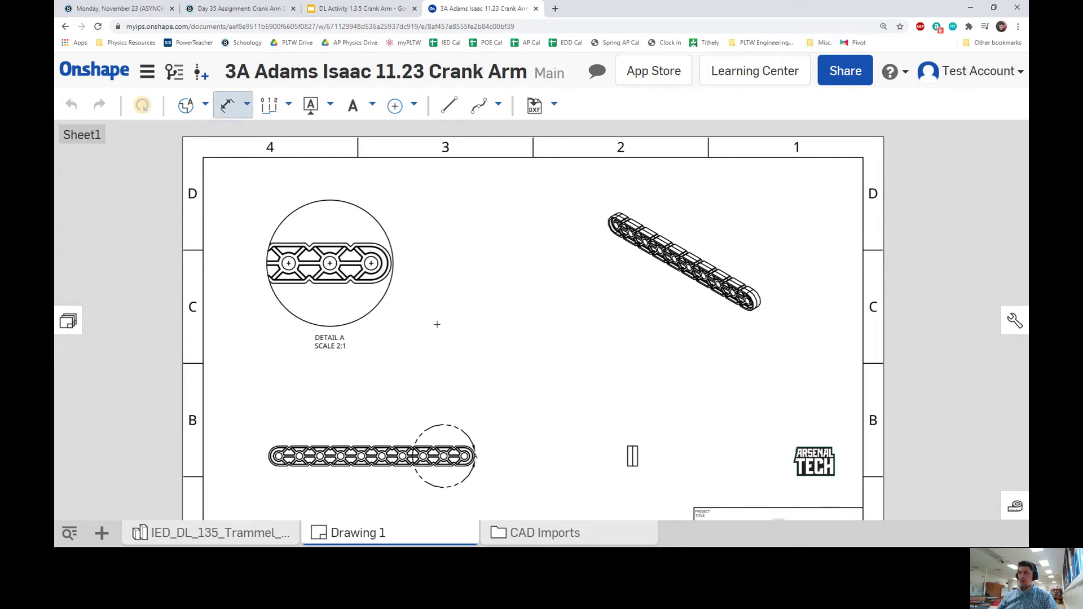
{"action": "scroll", "coordinate": [525, 316], "scroll_direction": "down", "scroll_amount": 1}
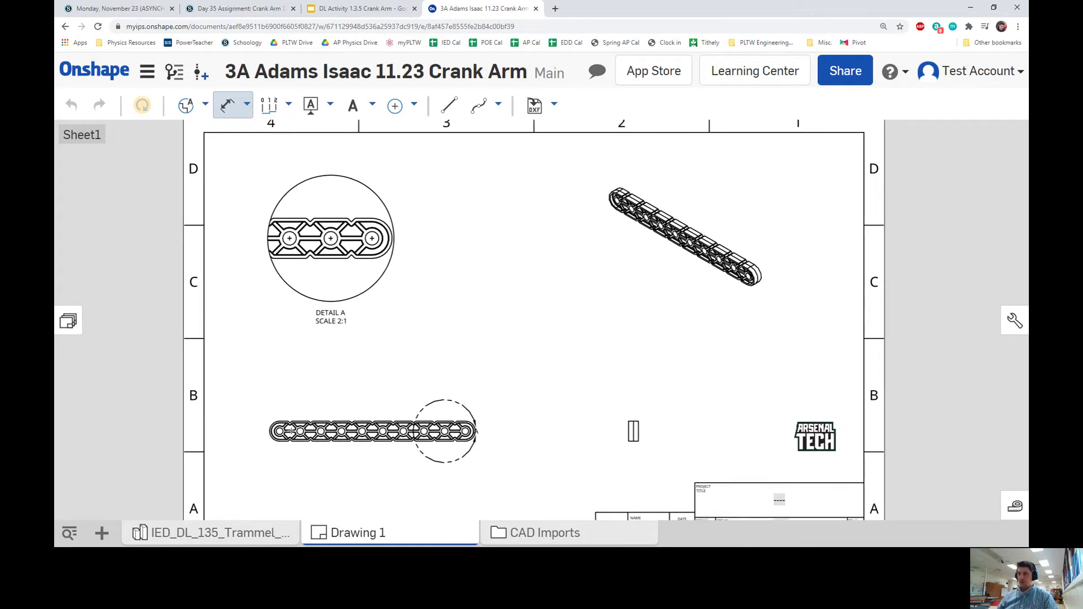
{"action": "scroll", "coordinate": [304, 434], "scroll_direction": "up", "scroll_amount": 5}
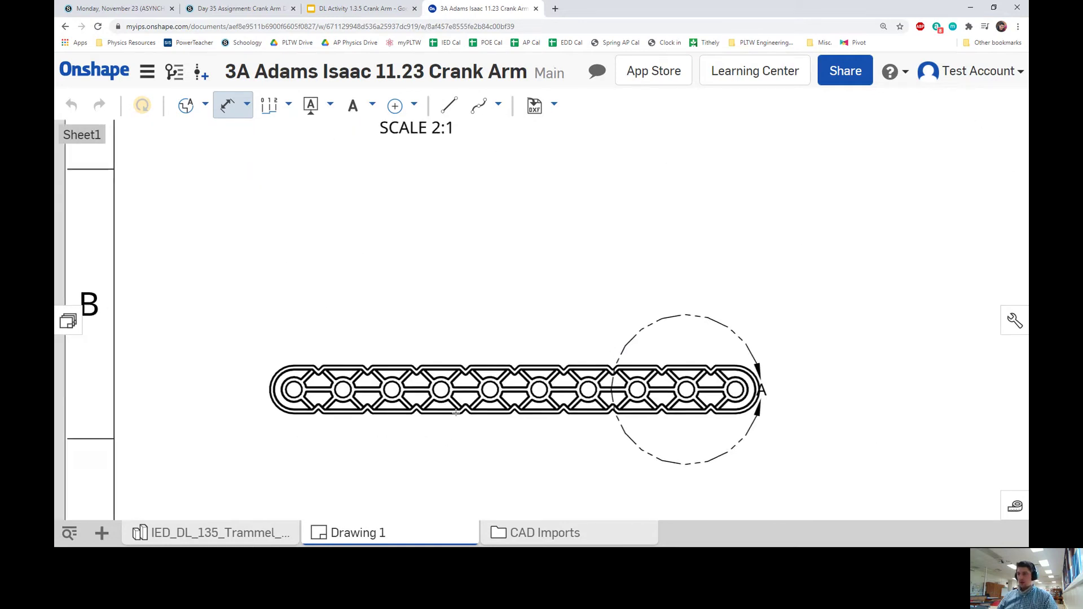
{"action": "left_click", "coordinate": [461, 399]}
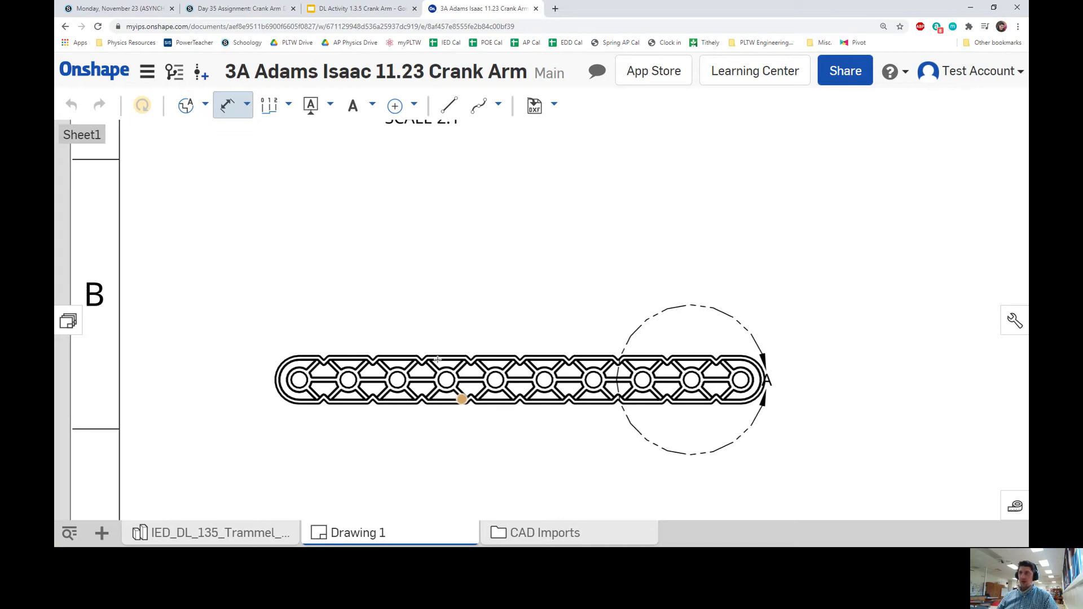
{"action": "middle_click_drag", "start_coordinate": [486, 331], "coordinate": [483, 292]}
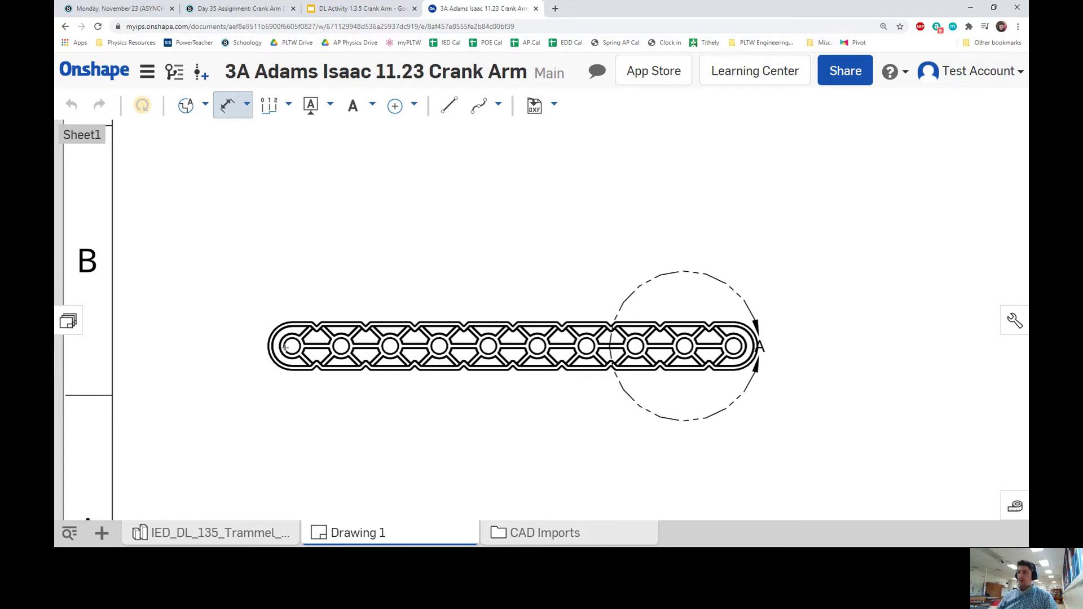
{"action": "scroll", "coordinate": [293, 346], "scroll_direction": "up", "scroll_amount": 3}
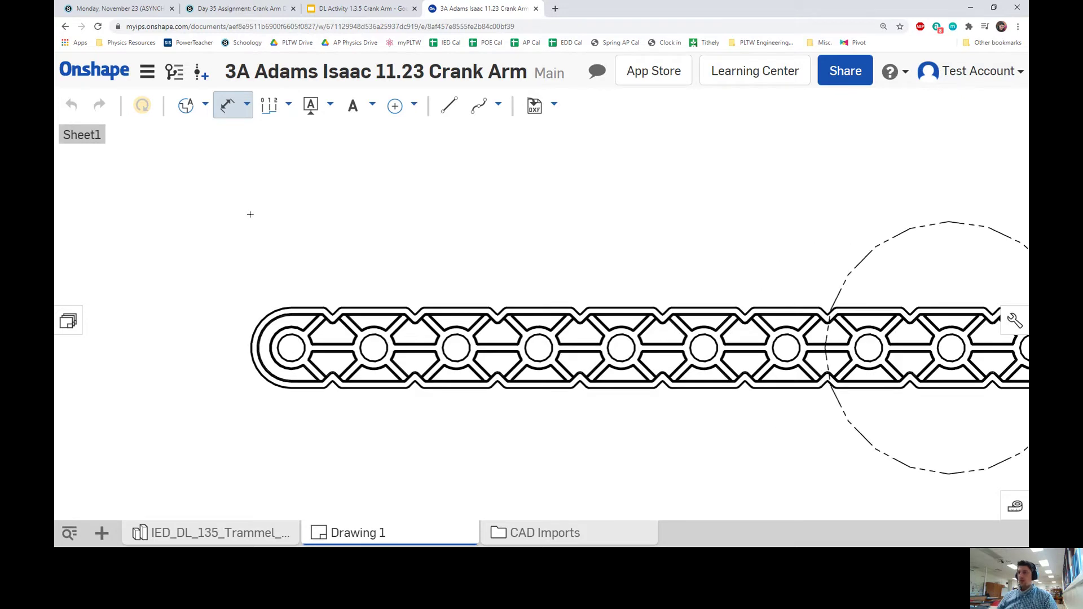
{"action": "scroll", "coordinate": [288, 351], "scroll_direction": "down", "scroll_amount": 3}
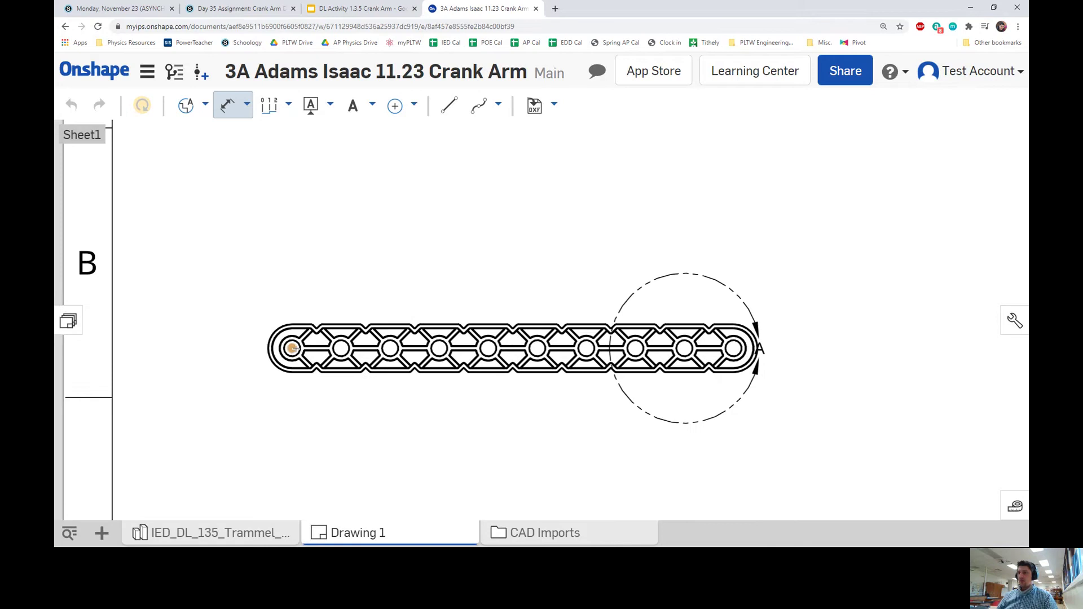
{"action": "left_click", "coordinate": [733, 348]}
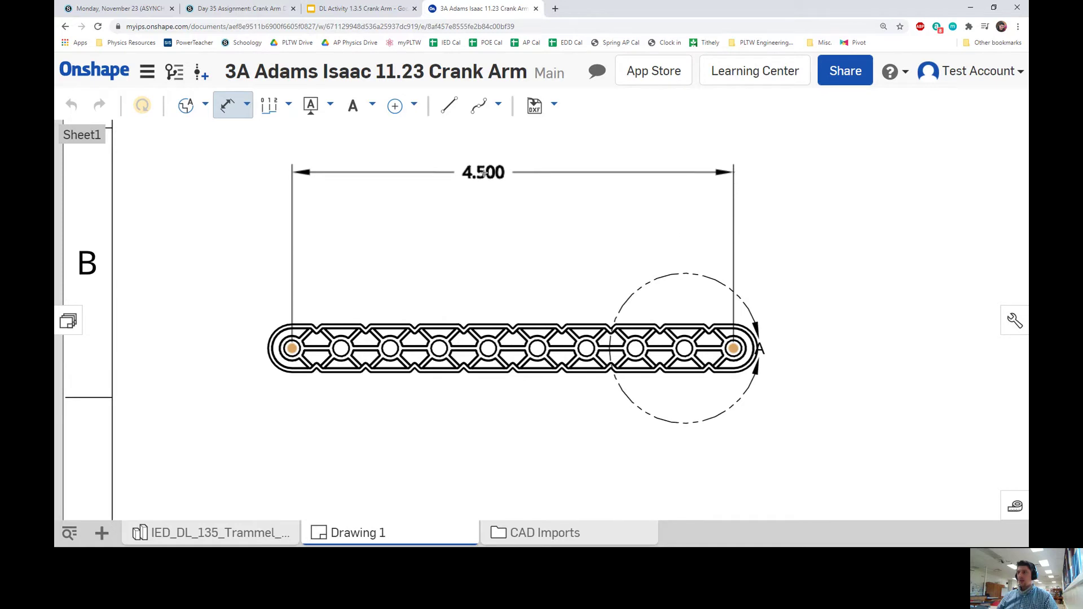
{"action": "left_click", "coordinate": [493, 185]}
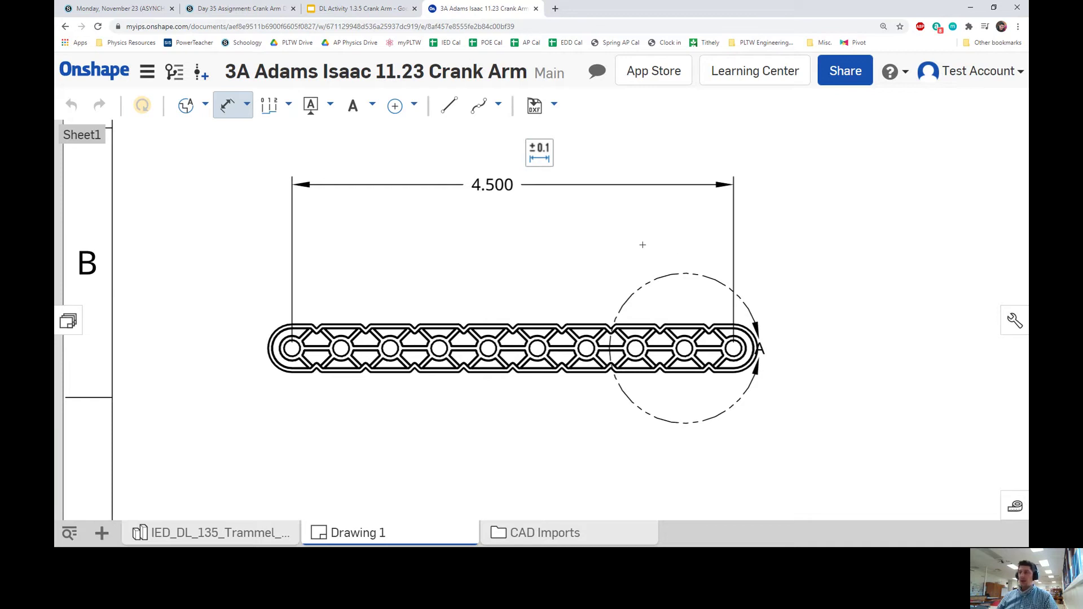
{"action": "scroll", "coordinate": [733, 237], "scroll_direction": "down", "scroll_amount": 5}
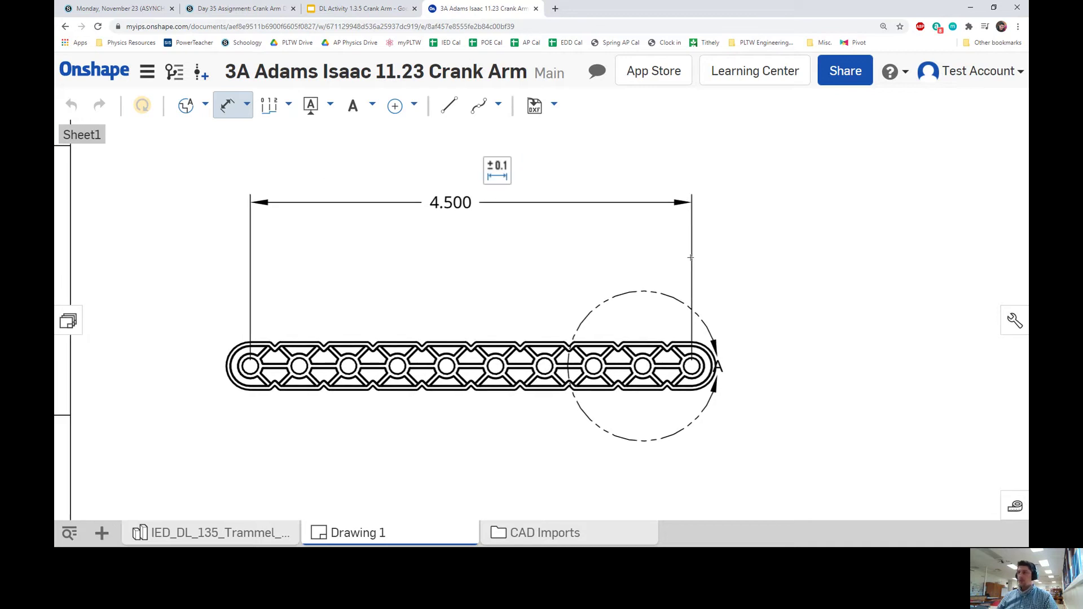
{"action": "scroll", "coordinate": [747, 262], "scroll_direction": "up", "scroll_amount": 5}
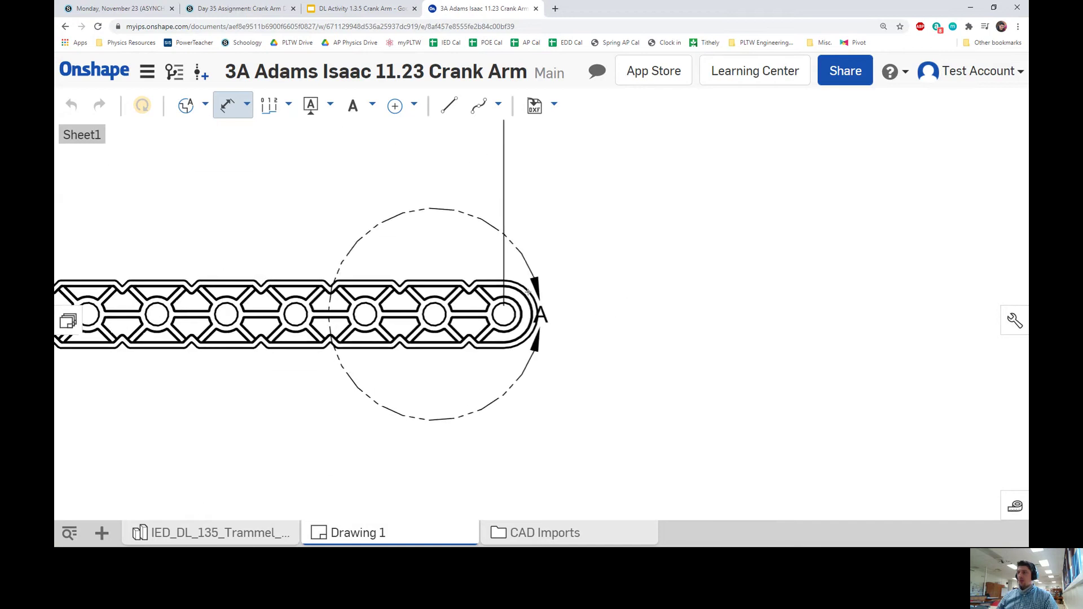
Add an R.206 radius dimension to the arm's right-end arc.
{"action": "middle_click_drag", "start_coordinate": [527, 291], "coordinate": [508, 271]}
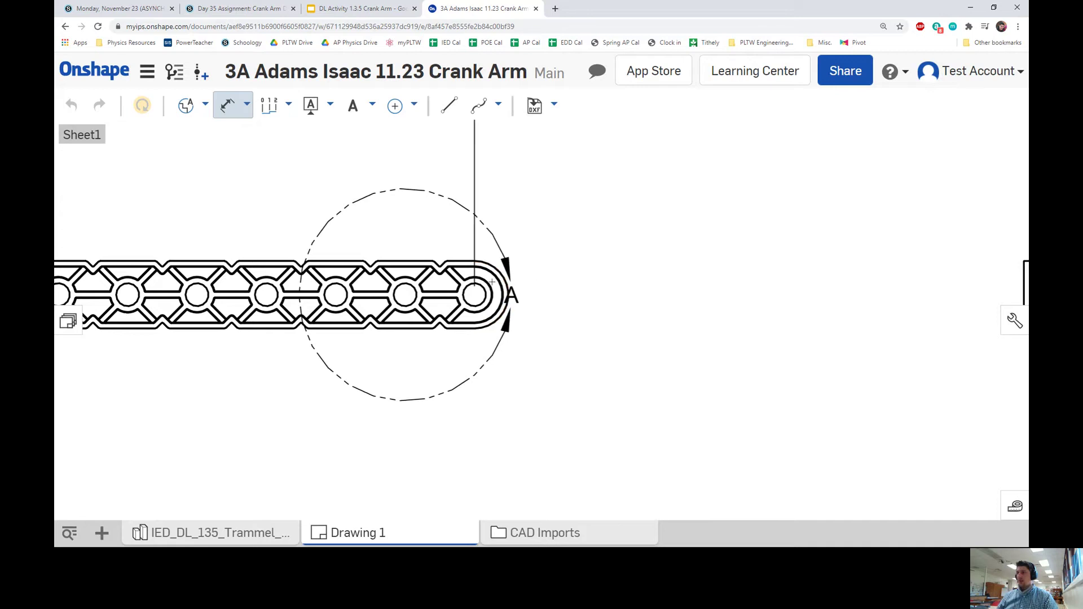
{"action": "left_click", "coordinate": [504, 278]}
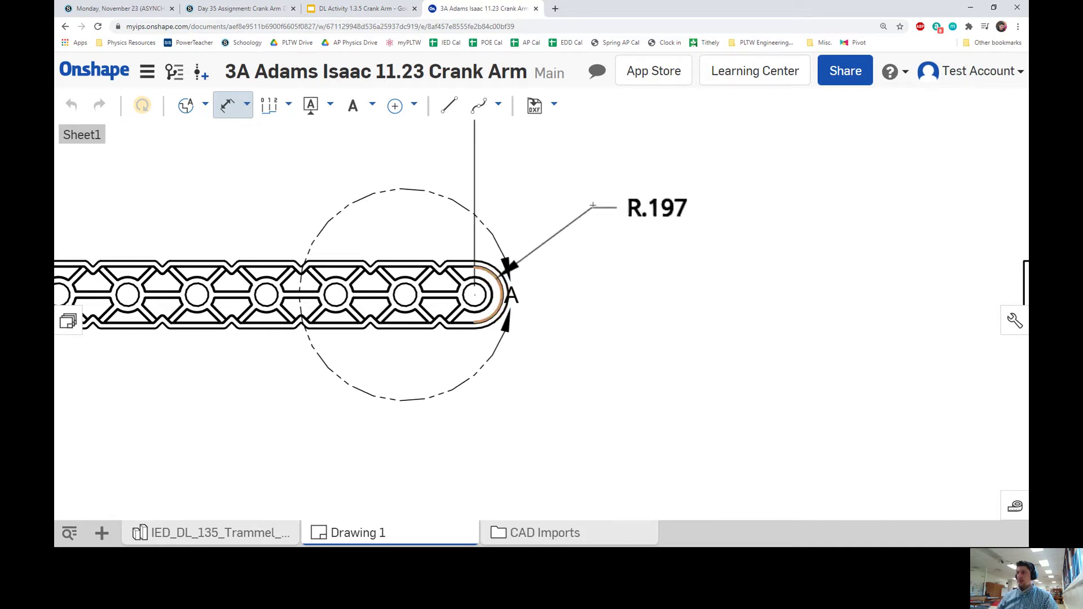
{"action": "scroll", "coordinate": [588, 220], "scroll_direction": "down", "scroll_amount": 2}
{"action": "key", "text": "Escape"}
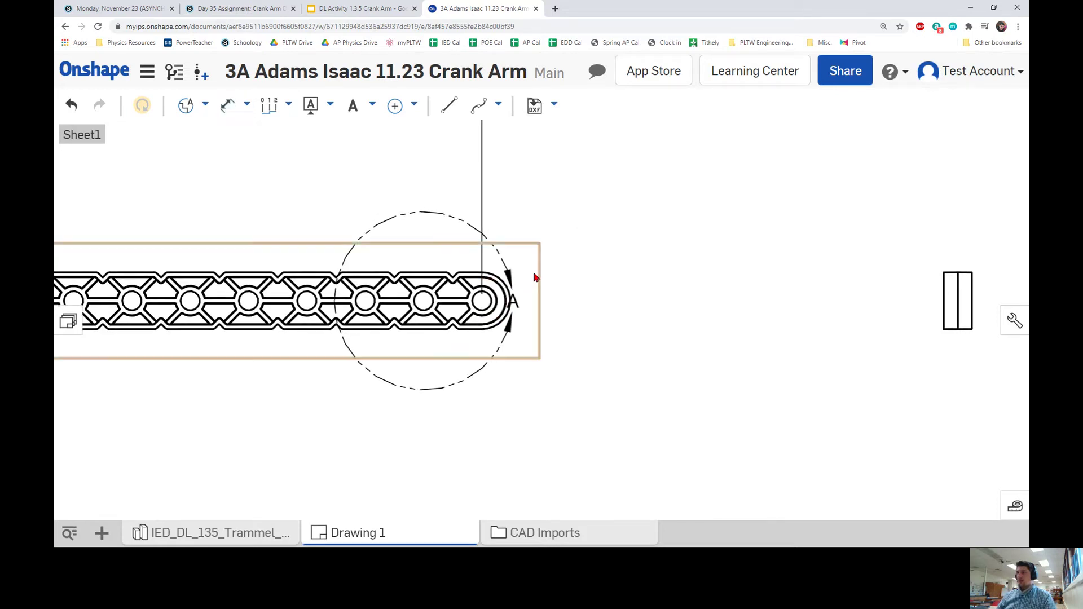
{"action": "scroll", "coordinate": [533, 277], "scroll_direction": "up", "scroll_amount": 1}
{"action": "key", "text": "d"}
{"action": "scroll", "coordinate": [530, 282], "scroll_direction": "up", "scroll_amount": 3}
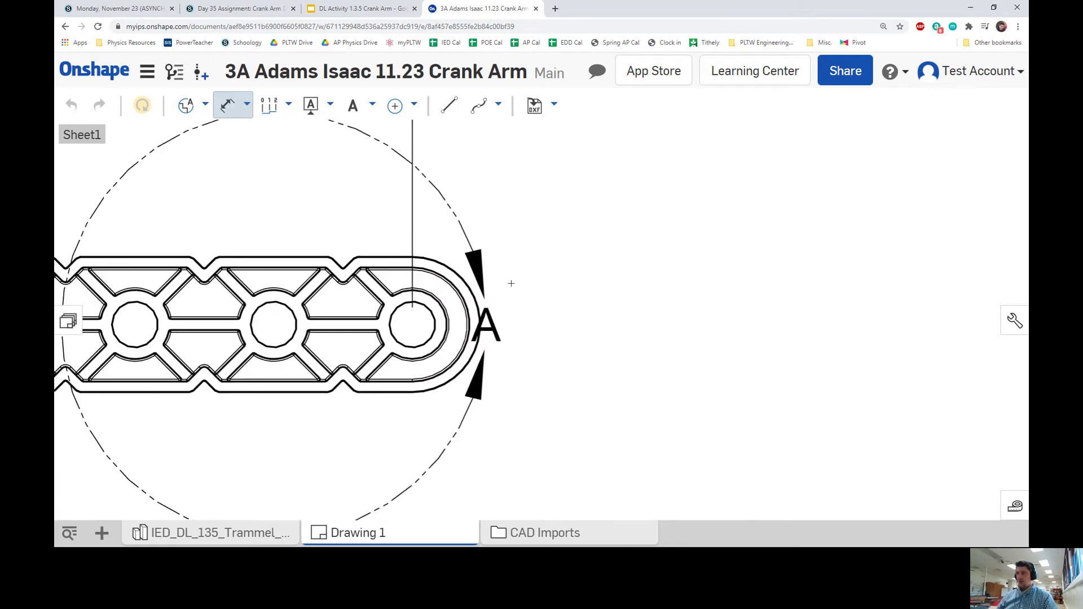
{"action": "left_click", "coordinate": [492, 275]}
{"action": "left_click", "coordinate": [525, 241]}
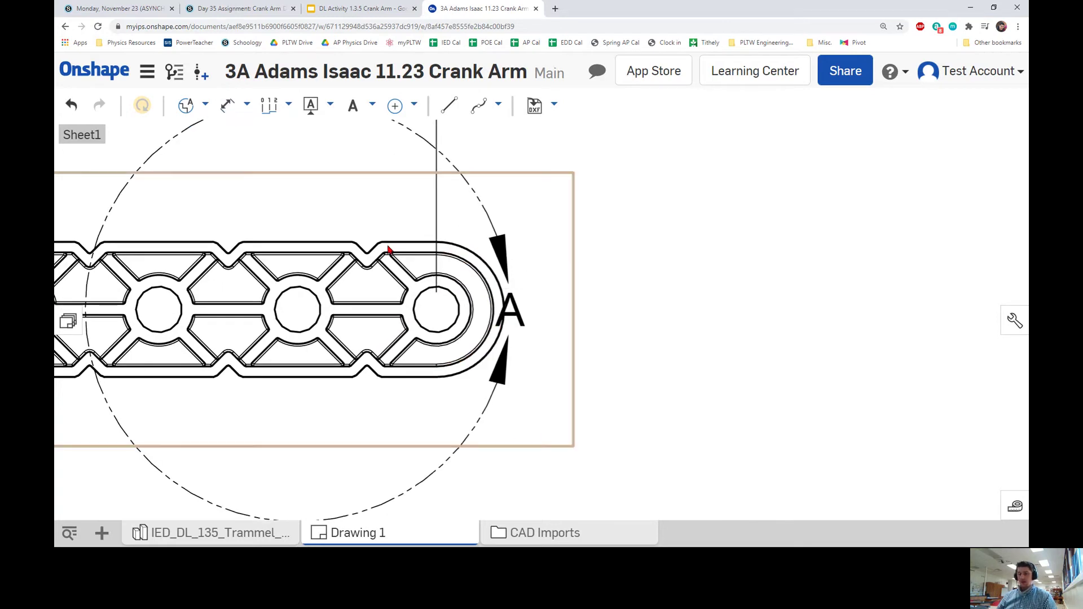
Dimension the rounded end arc as R.243, placed below it.
{"action": "key", "text": "d"}
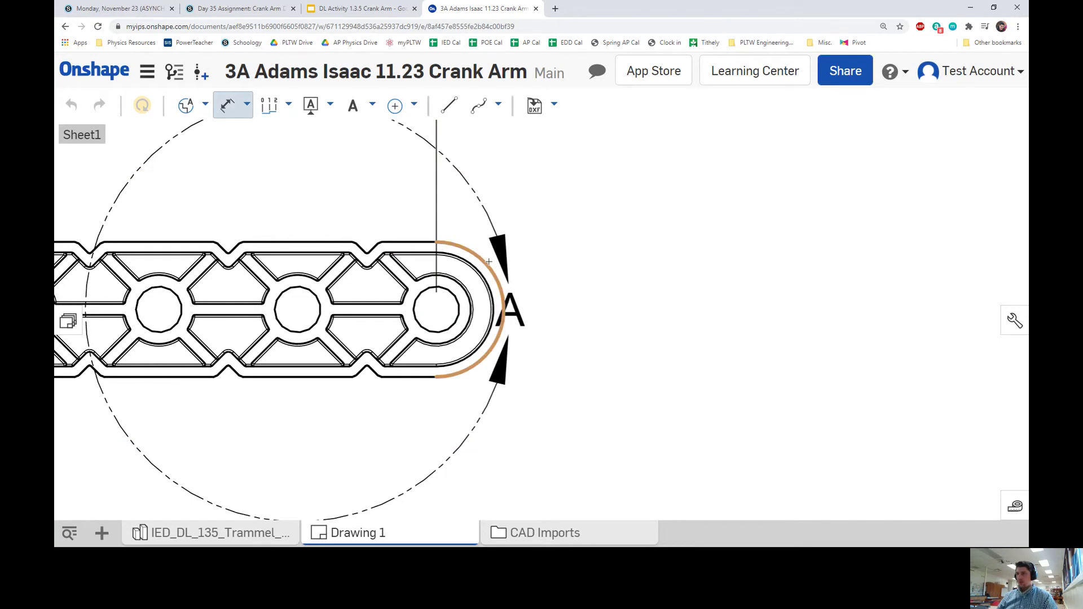
{"action": "left_click", "coordinate": [488, 262]}
{"action": "scroll", "coordinate": [677, 248], "scroll_direction": "down", "scroll_amount": 3}
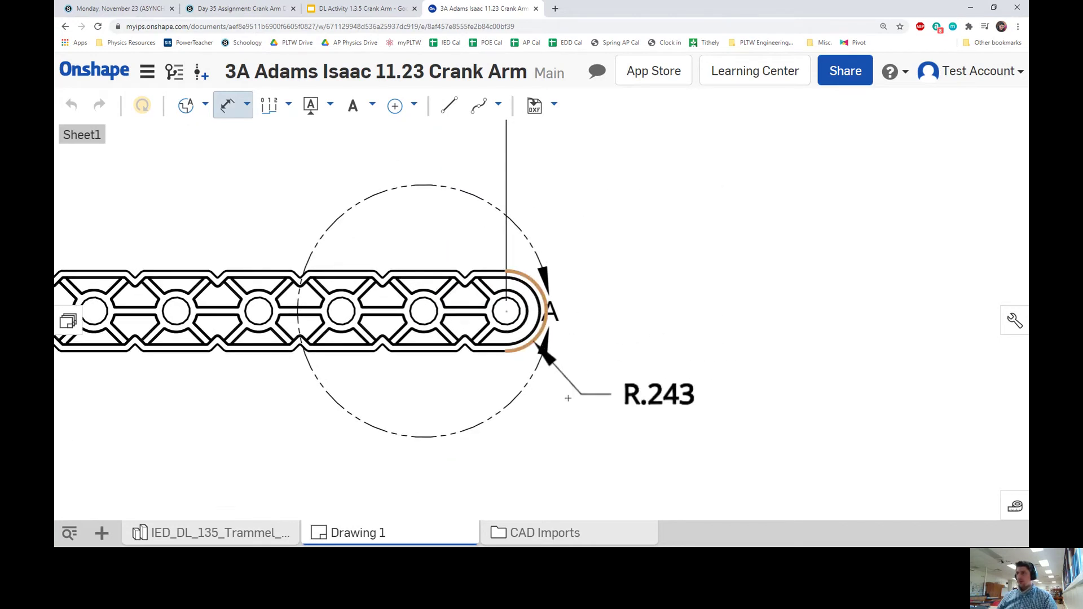
{"action": "left_click", "coordinate": [525, 405]}
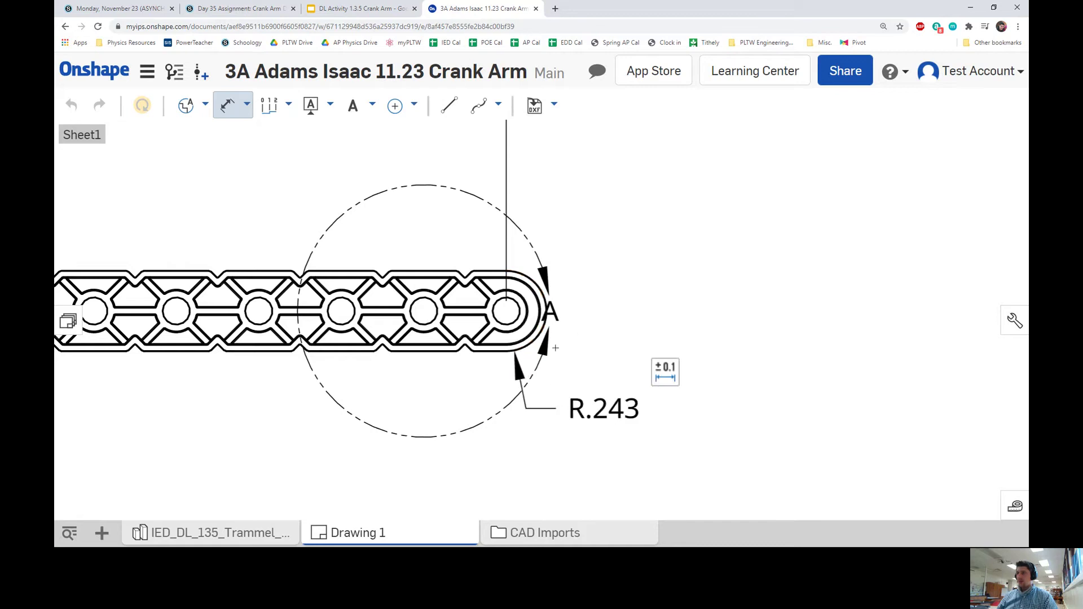
{"action": "scroll", "coordinate": [551, 323], "scroll_direction": "down", "scroll_amount": 3}
{"action": "middle_click_drag", "start_coordinate": [595, 312], "coordinate": [669, 310]}
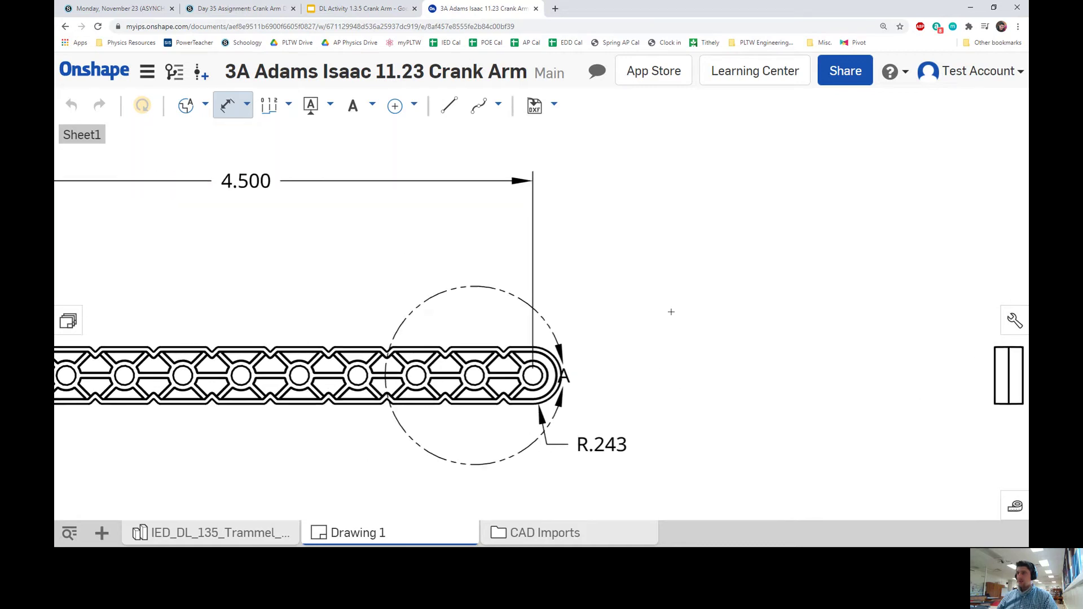
Dimension the side view's .240 thickness between its top corners, placed above it.
{"action": "scroll", "coordinate": [587, 320], "scroll_direction": "down", "scroll_amount": 3}
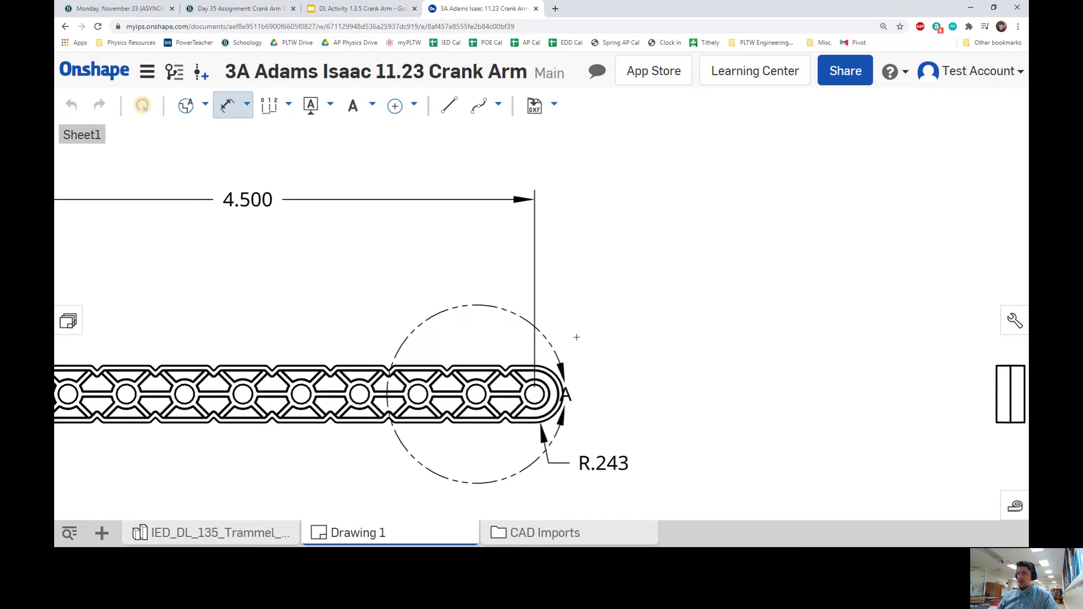
{"action": "scroll", "coordinate": [636, 331], "scroll_direction": "up", "scroll_amount": 5}
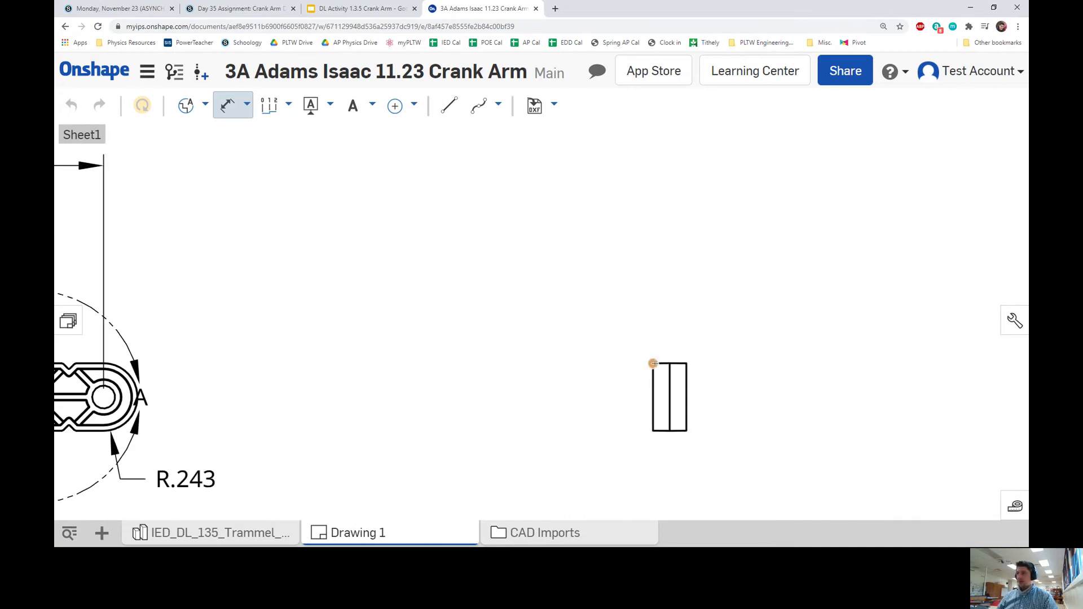
{"action": "left_click", "coordinate": [653, 363]}
{"action": "left_click", "coordinate": [686, 363]}
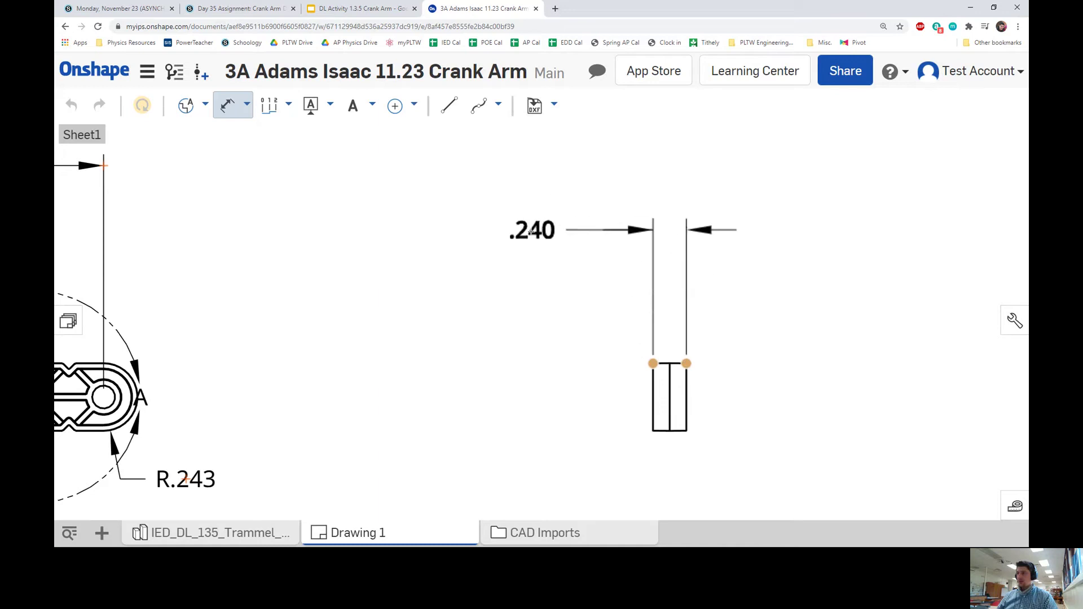
{"action": "left_click", "coordinate": [529, 234]}
{"action": "middle_click_drag", "start_coordinate": [379, 258], "coordinate": [642, 261]}
{"action": "scroll", "coordinate": [641, 261], "scroll_direction": "down", "scroll_amount": 3}
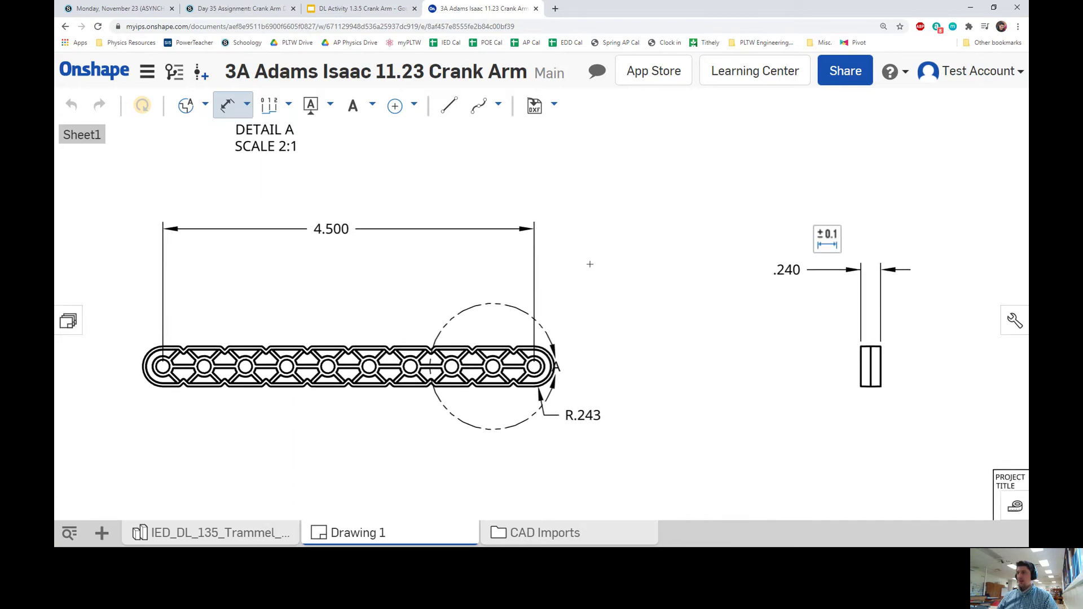
{"action": "scroll", "coordinate": [402, 222], "scroll_direction": "down", "scroll_amount": 3}
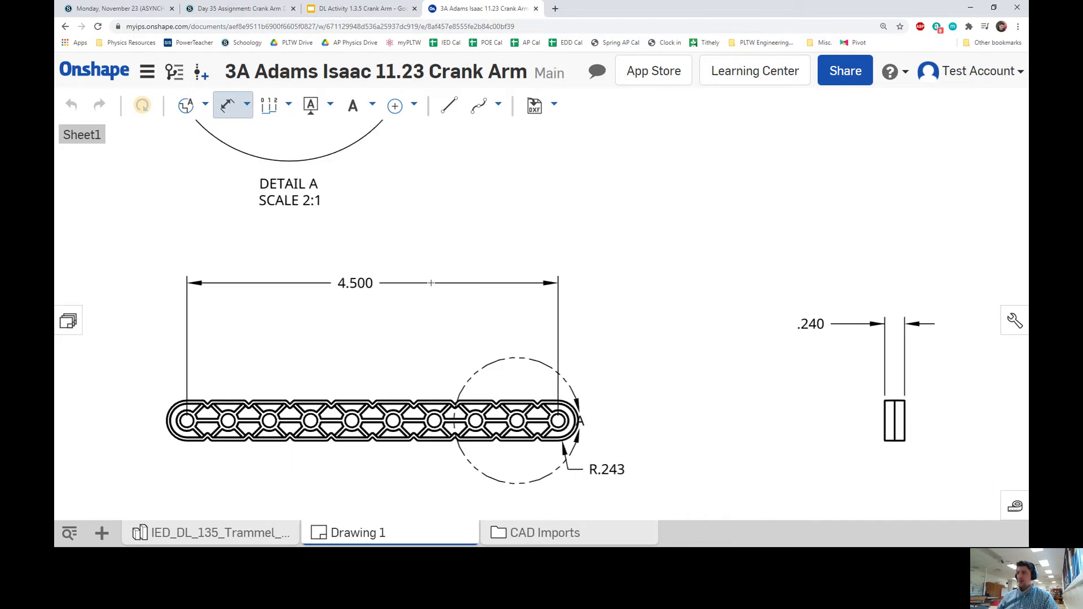
{"action": "scroll", "coordinate": [446, 237], "scroll_direction": "up", "scroll_amount": 5}
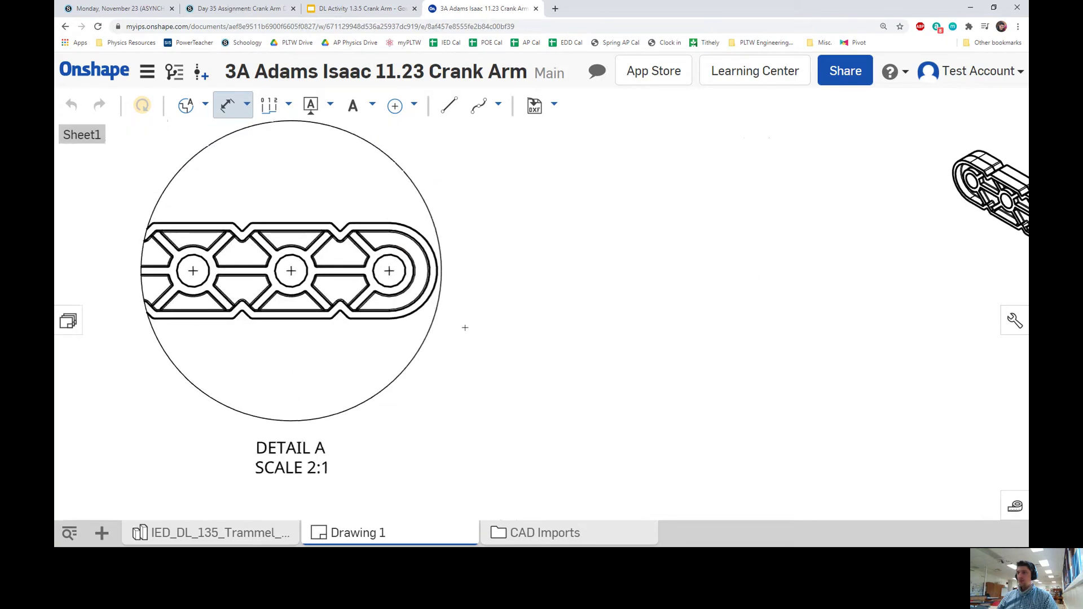
Add a Ø.165 diameter to Detail A's end hole and set the .240 dimension beside the side view.
{"action": "left_click", "coordinate": [401, 262]}
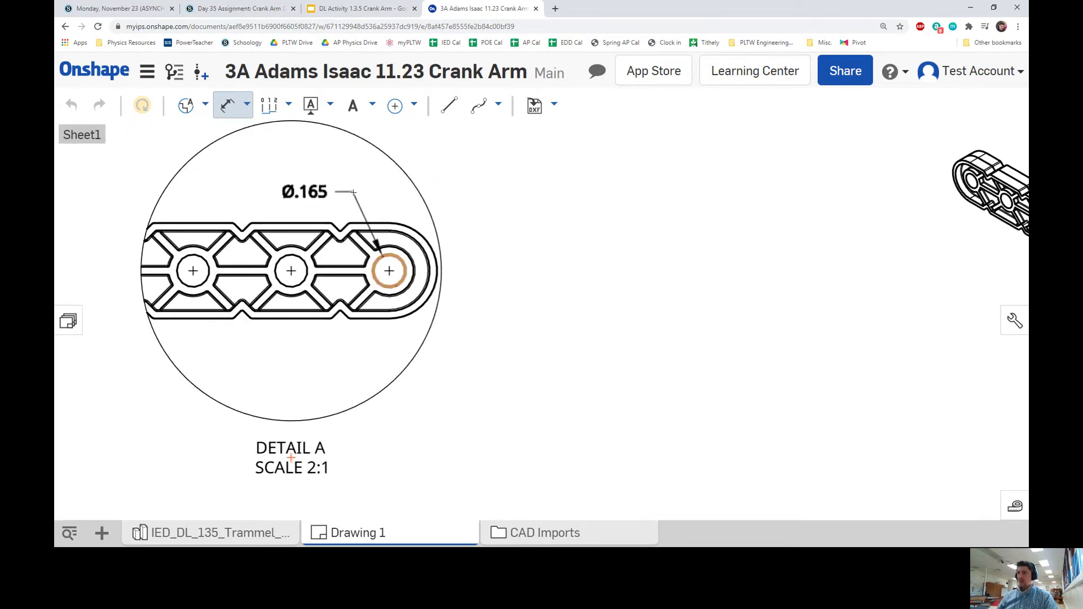
{"action": "left_click", "coordinate": [353, 193]}
{"action": "scroll", "coordinate": [620, 248], "scroll_direction": "down", "scroll_amount": 4}
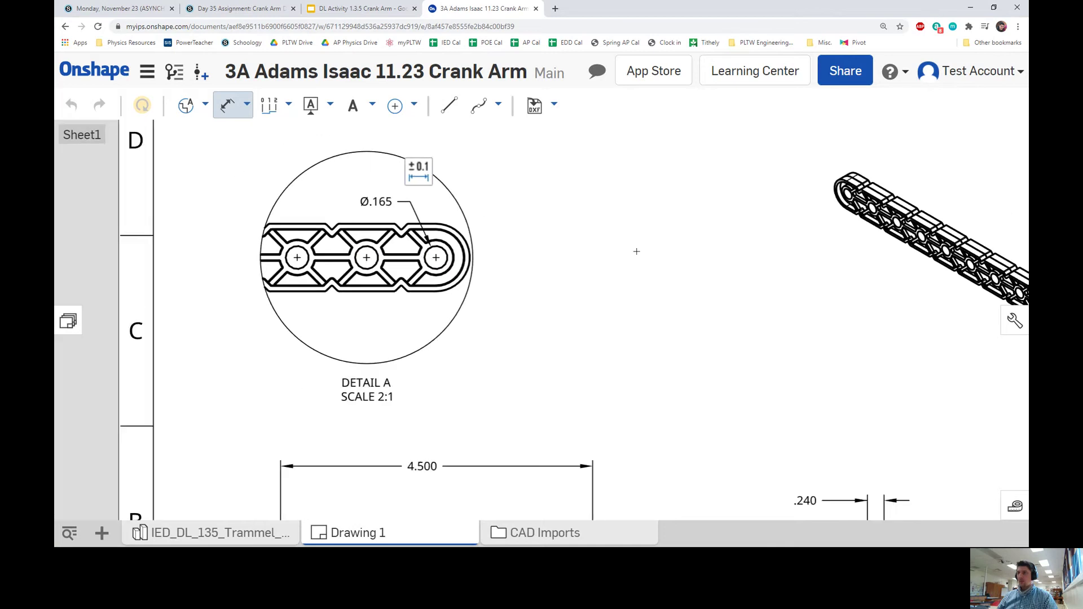
{"action": "scroll", "coordinate": [613, 252], "scroll_direction": "down", "scroll_amount": 3}
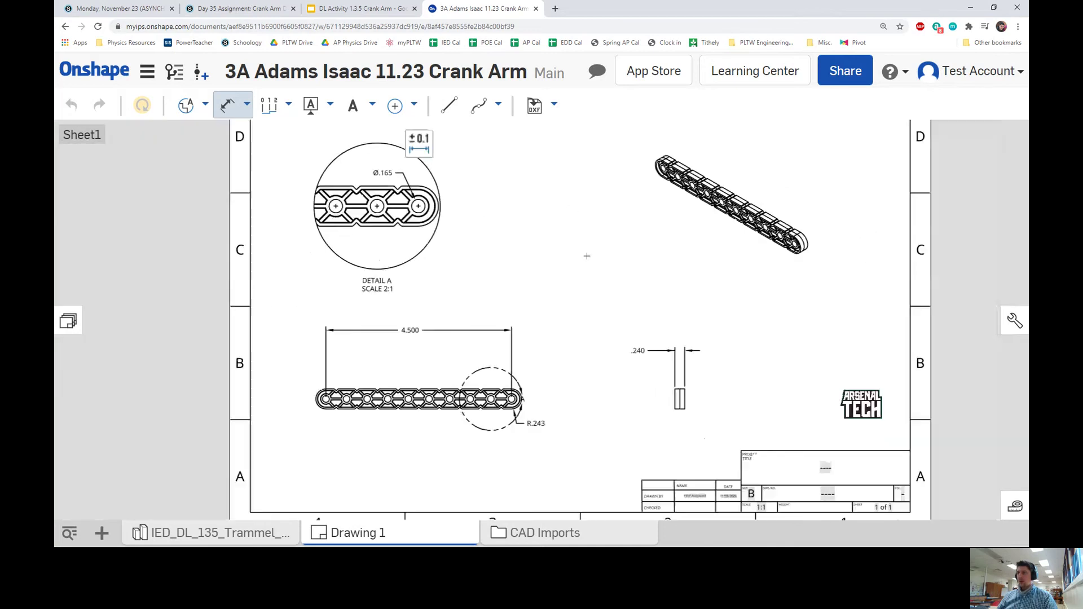
{"action": "scroll", "coordinate": [633, 263], "scroll_direction": "down", "scroll_amount": 3}
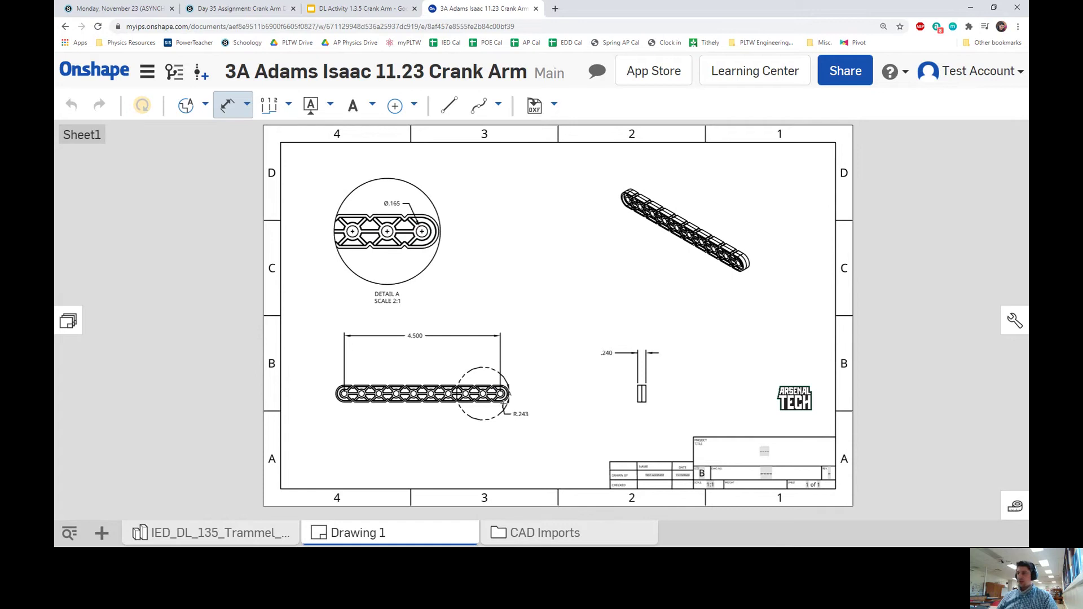
{"action": "scroll", "coordinate": [505, 406], "scroll_direction": "up", "scroll_amount": 5}
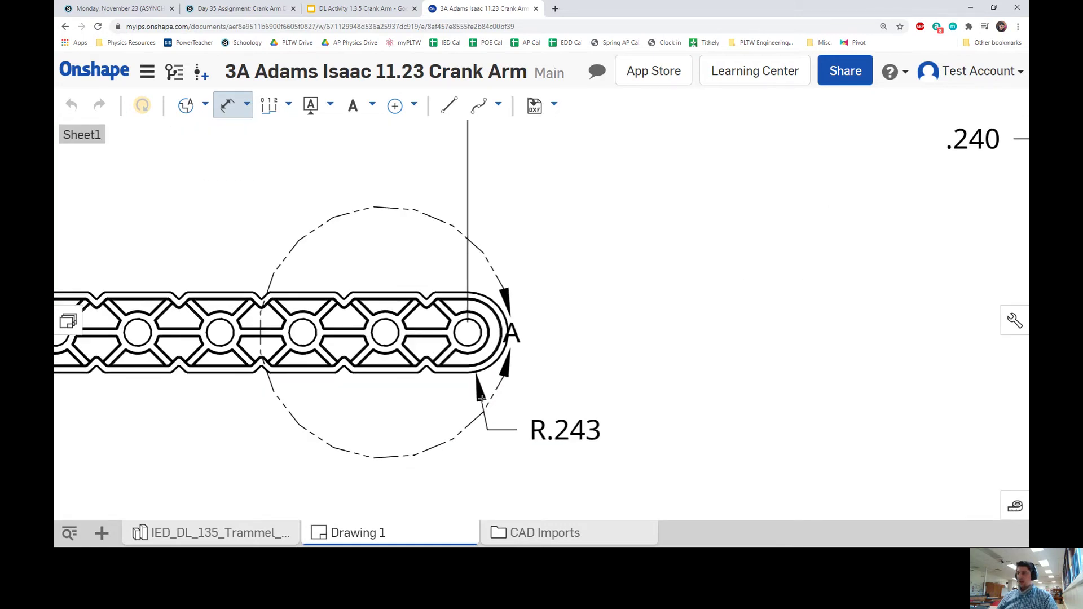
{"action": "scroll", "coordinate": [441, 318], "scroll_direction": "down", "scroll_amount": 5}
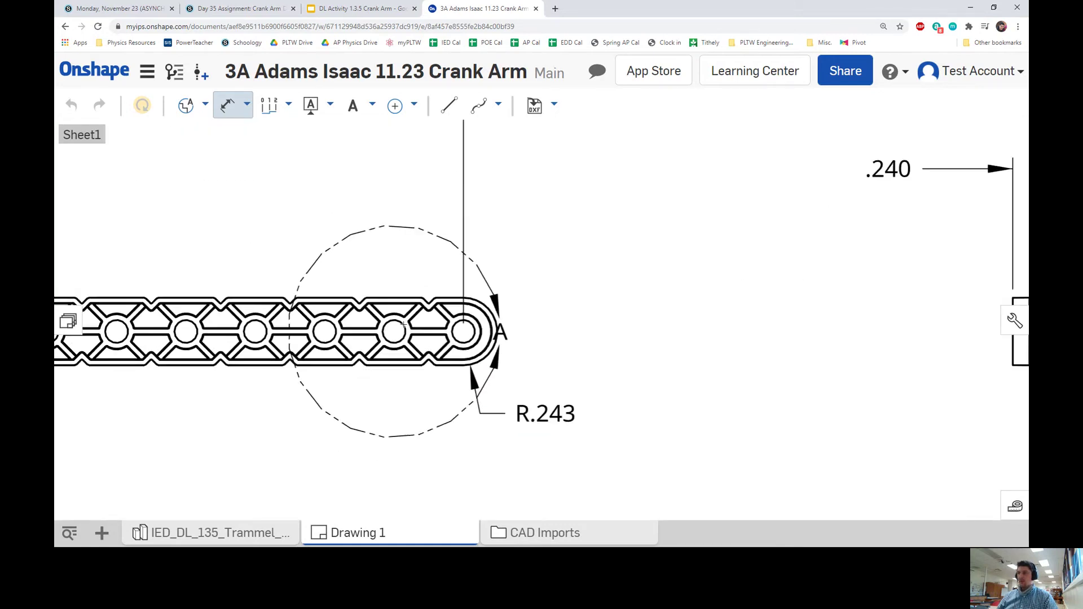
{"action": "scroll", "coordinate": [645, 331], "scroll_direction": "down", "scroll_amount": 3}
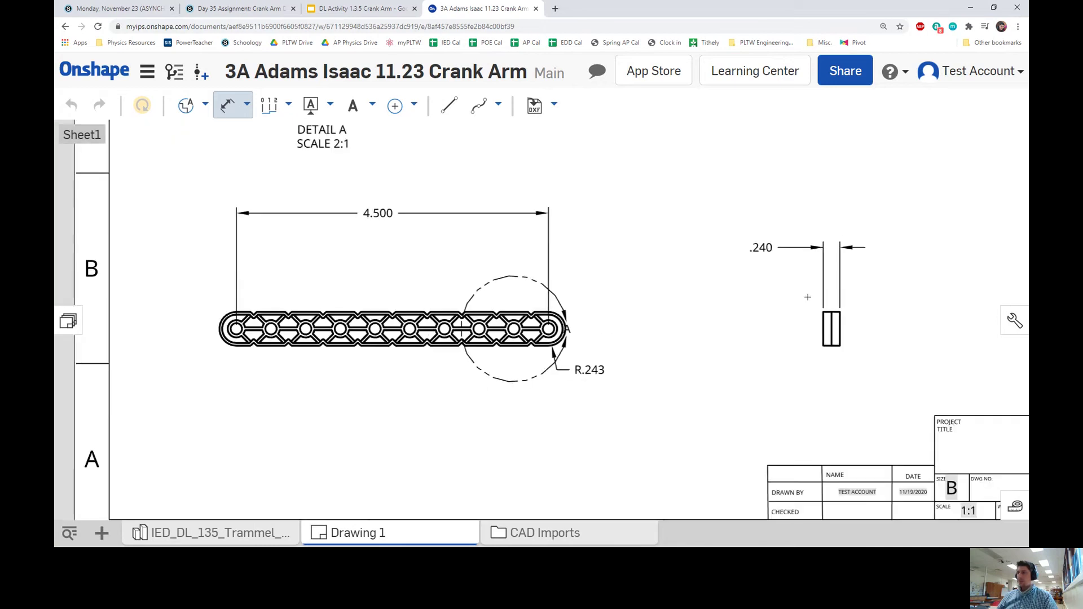
{"action": "scroll", "coordinate": [694, 319], "scroll_direction": "up", "scroll_amount": 3}
{"action": "scroll", "coordinate": [654, 343], "scroll_direction": "down", "scroll_amount": 4}
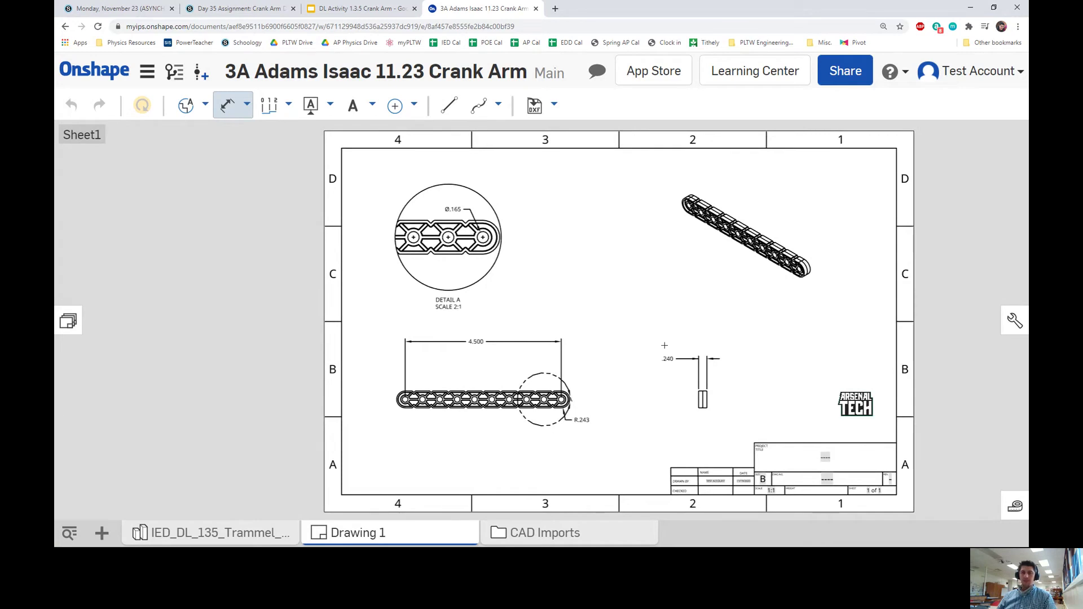
{"action": "left_click", "coordinate": [666, 350]}
{"action": "scroll", "coordinate": [667, 350], "scroll_direction": "up", "scroll_amount": 1}
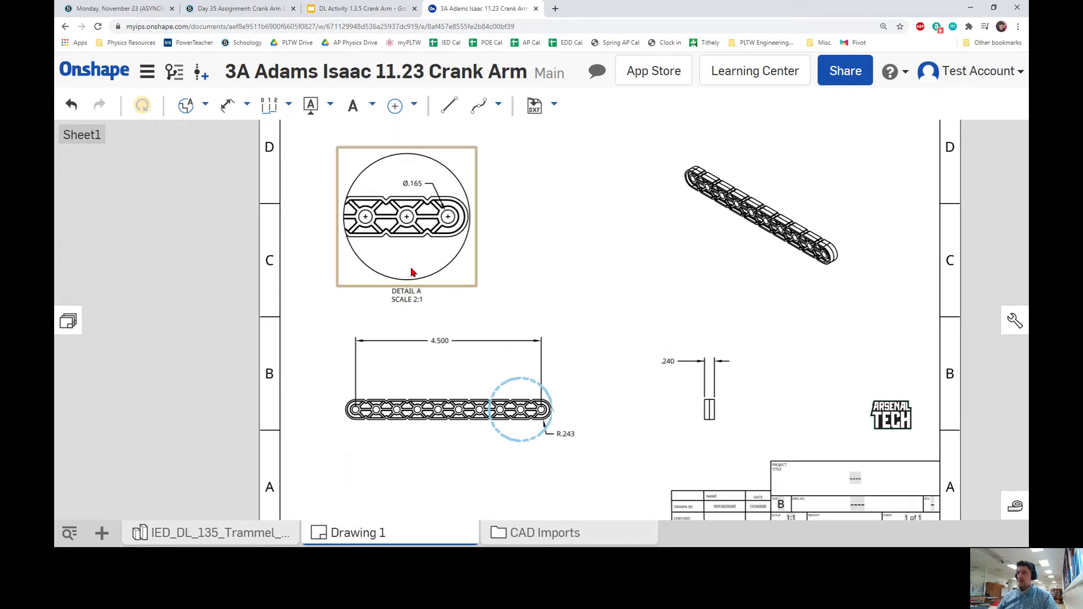
Change Detail A's view scale from 2:1 to 3:1.
{"action": "double_click", "coordinate": [447, 245]}
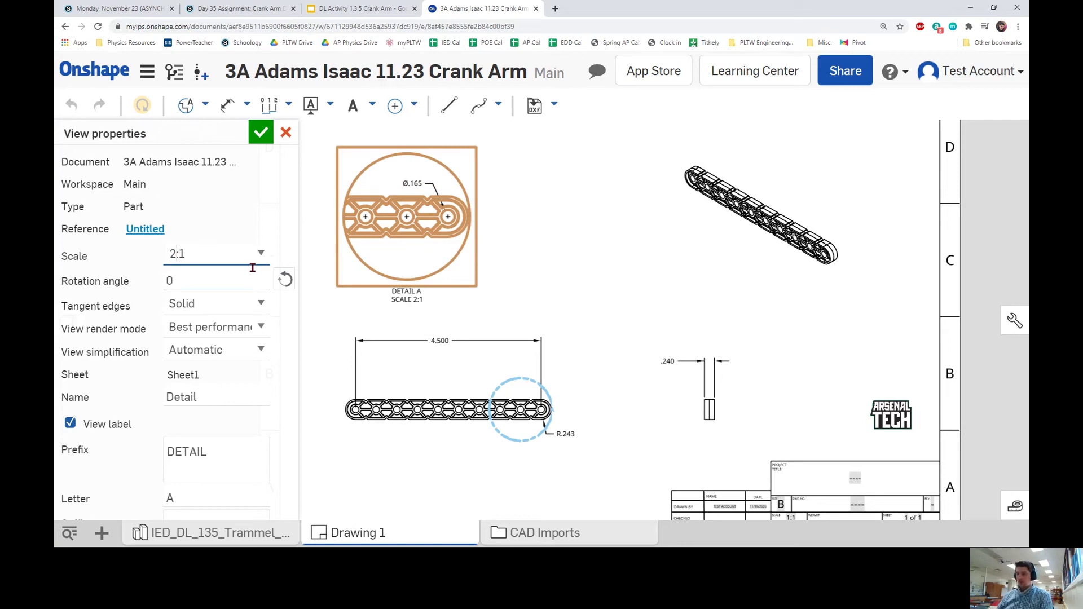
{"action": "key", "text": "BackSpace"}
{"action": "type", "text": "3"}
{"action": "key", "text": "Return"}
{"action": "key", "text": "f"}
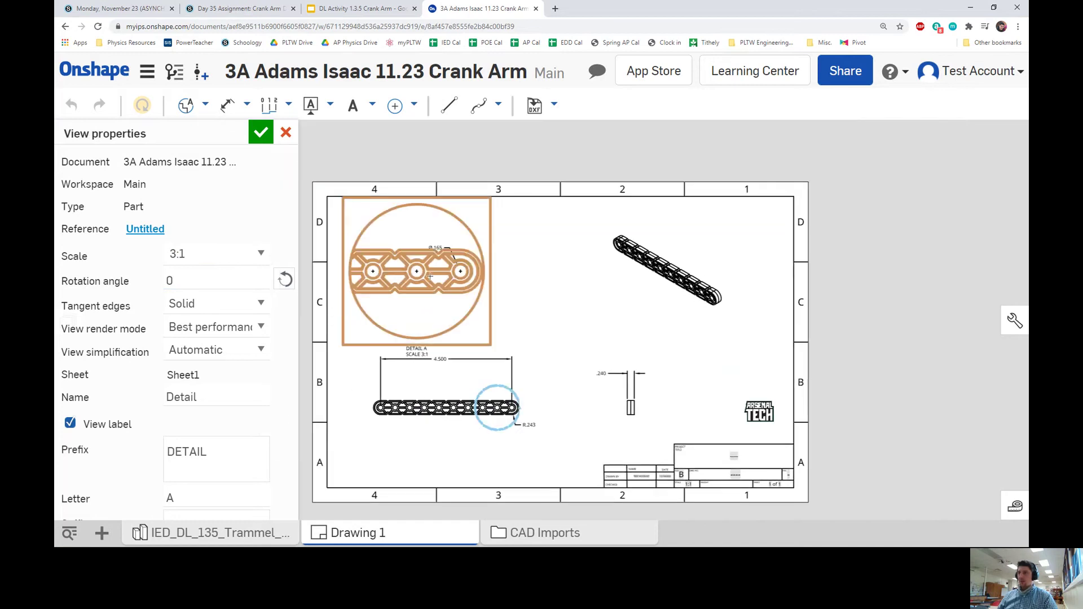
{"action": "left_click", "coordinate": [261, 132]}
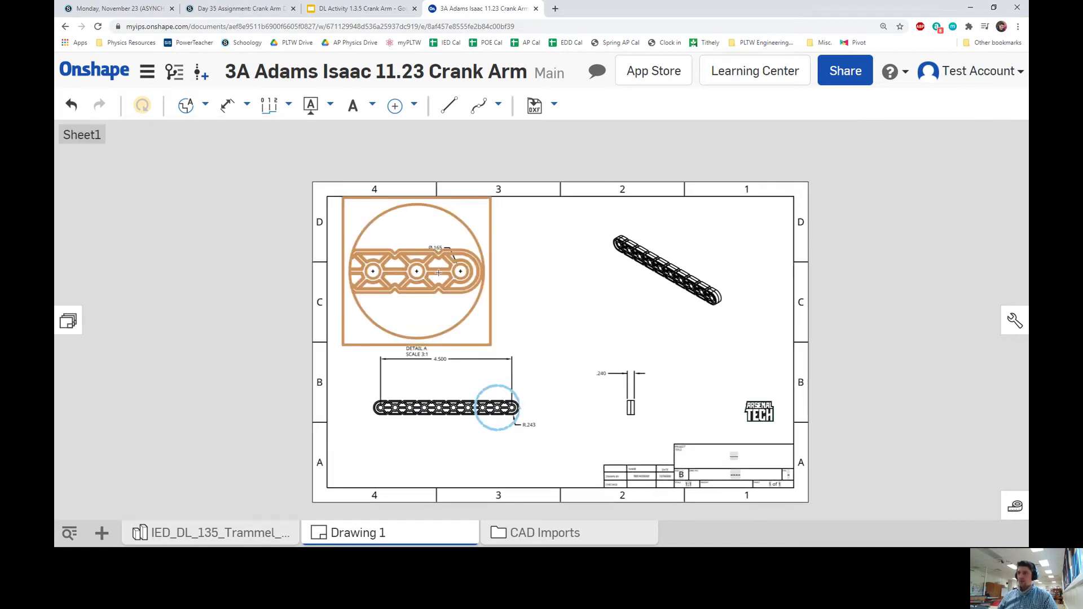
Move the Ø.165 label up and right, clear of the part.
{"action": "scroll", "coordinate": [533, 287], "scroll_direction": "up", "scroll_amount": 1}
{"action": "scroll", "coordinate": [435, 229], "scroll_direction": "up", "scroll_amount": 4}
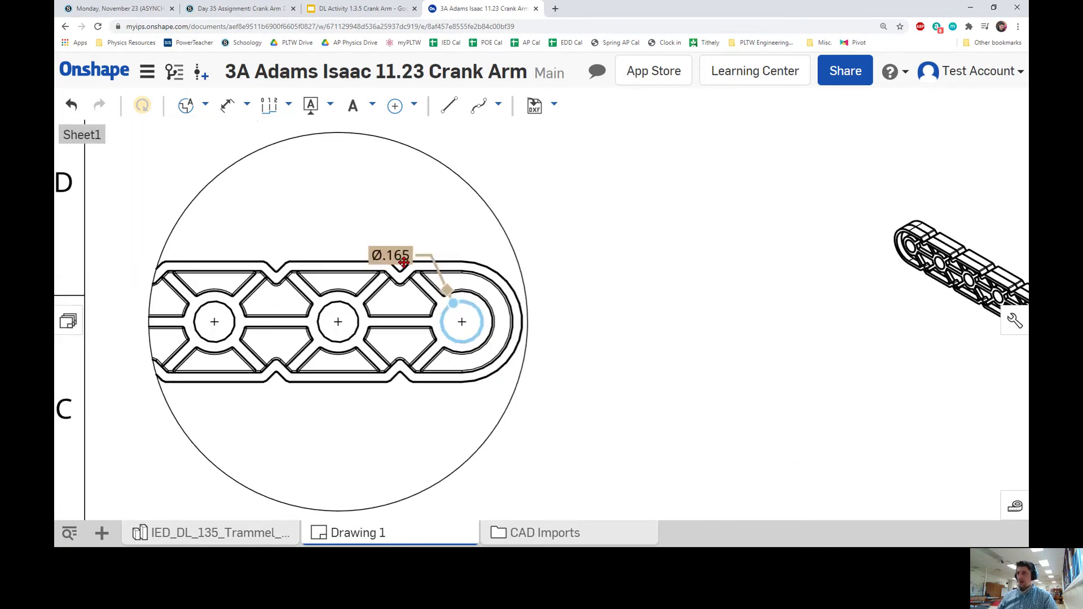
{"action": "left_click_drag", "start_coordinate": [420, 227], "coordinate": [427, 225]}
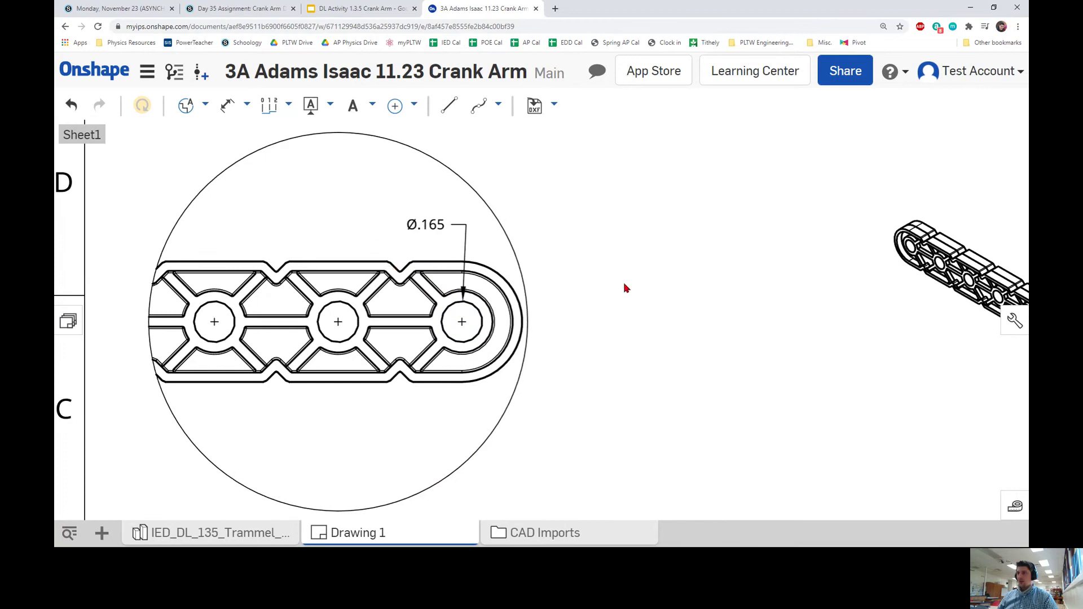
{"action": "scroll", "coordinate": [641, 303], "scroll_direction": "down", "scroll_amount": 5}
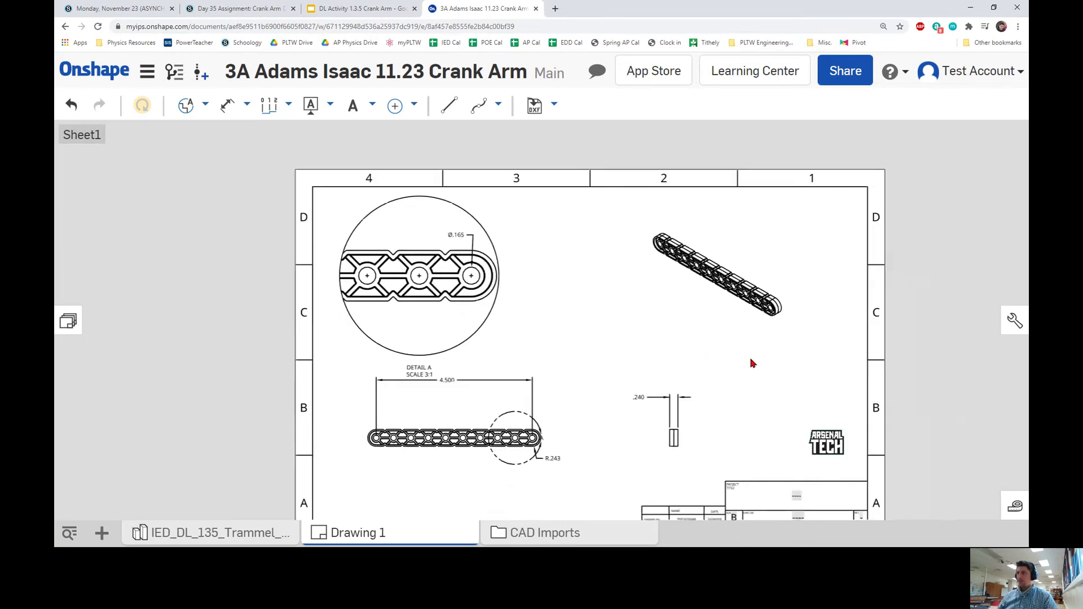
{"action": "scroll", "coordinate": [753, 363], "scroll_direction": "up", "scroll_amount": 2}
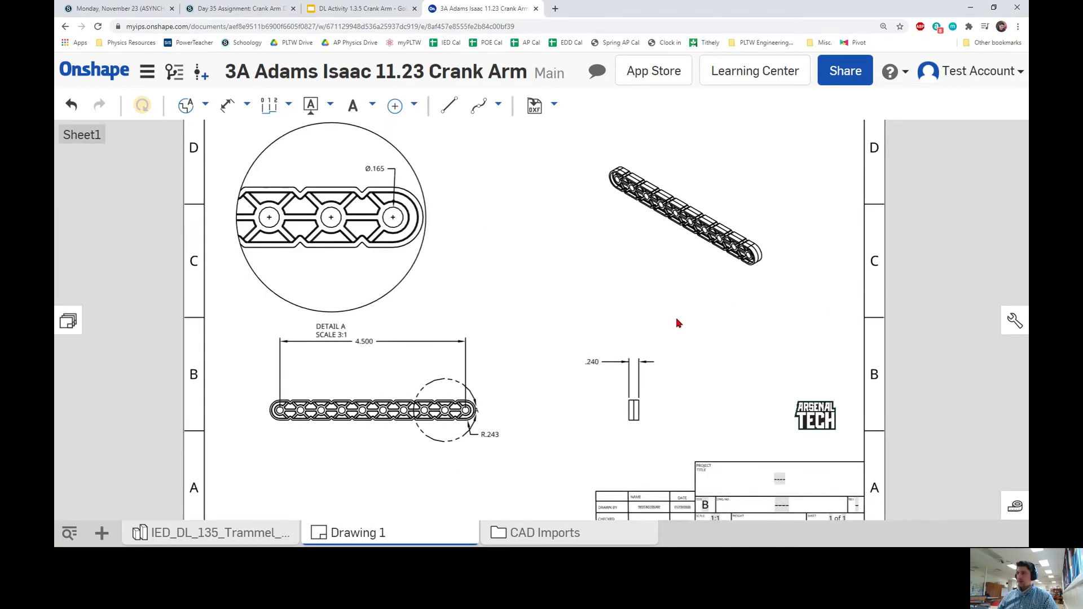
{"action": "middle_click_drag", "start_coordinate": [626, 278], "coordinate": [561, 301]}
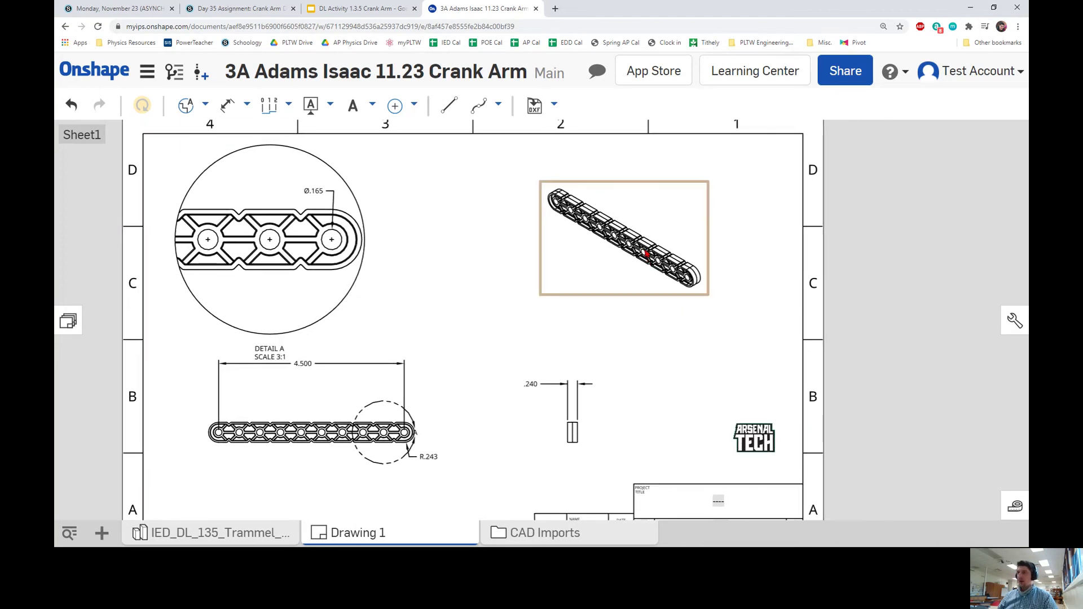
Switch the crank arm's isometric view to shaded display.
{"action": "right_click", "coordinate": [646, 254]}
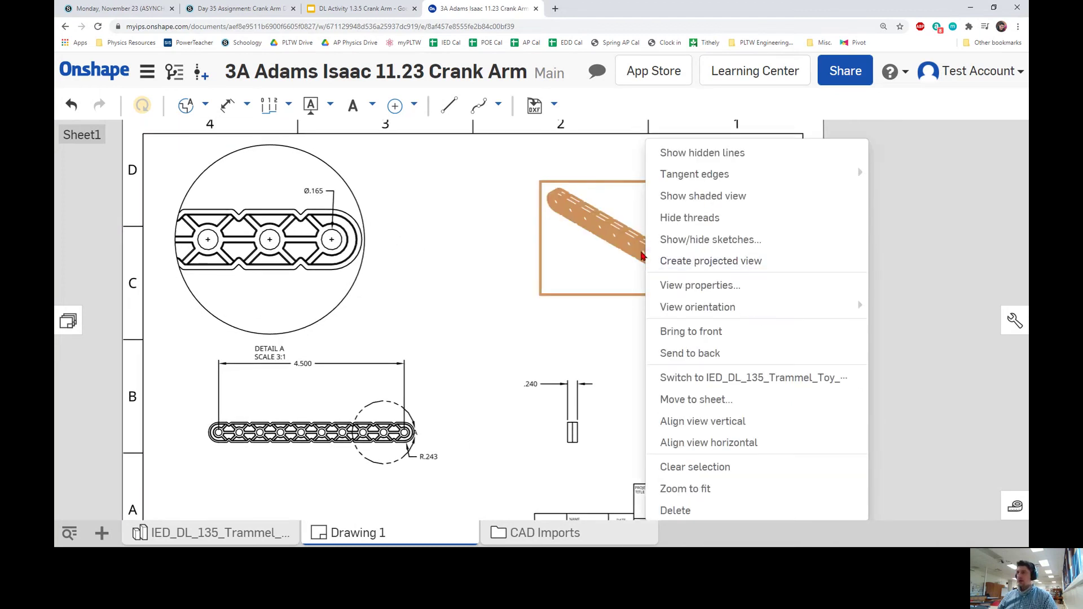
{"action": "left_click", "coordinate": [693, 201]}
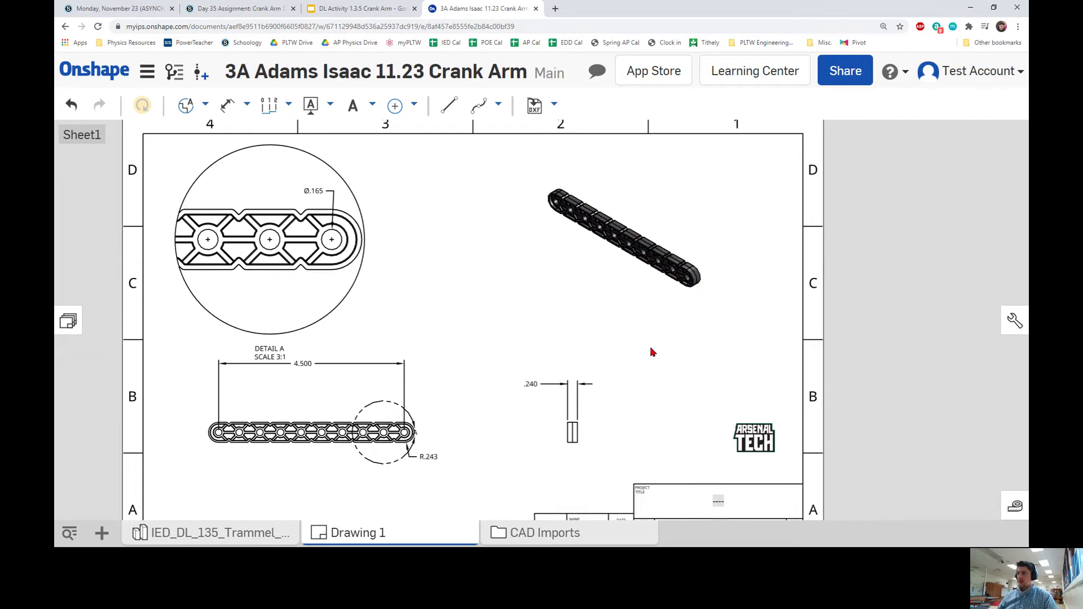
{"action": "scroll", "coordinate": [646, 350], "scroll_direction": "up", "scroll_amount": 2}
{"action": "scroll", "coordinate": [631, 338], "scroll_direction": "down", "scroll_amount": 5}
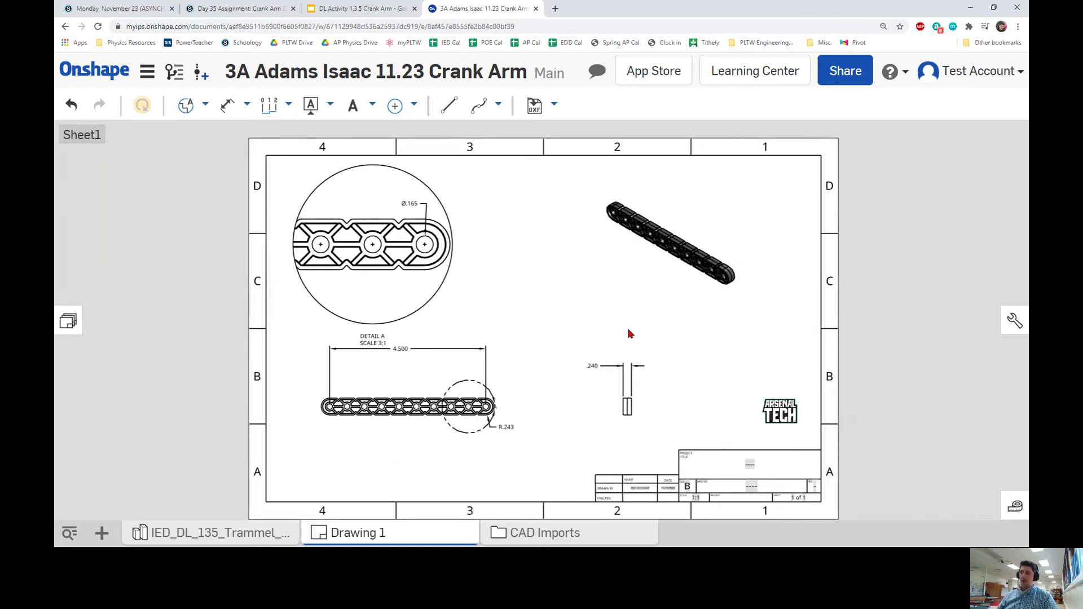
Turn on hidden lines in the .240 side view.
{"action": "scroll", "coordinate": [644, 384], "scroll_direction": "up", "scroll_amount": 5}
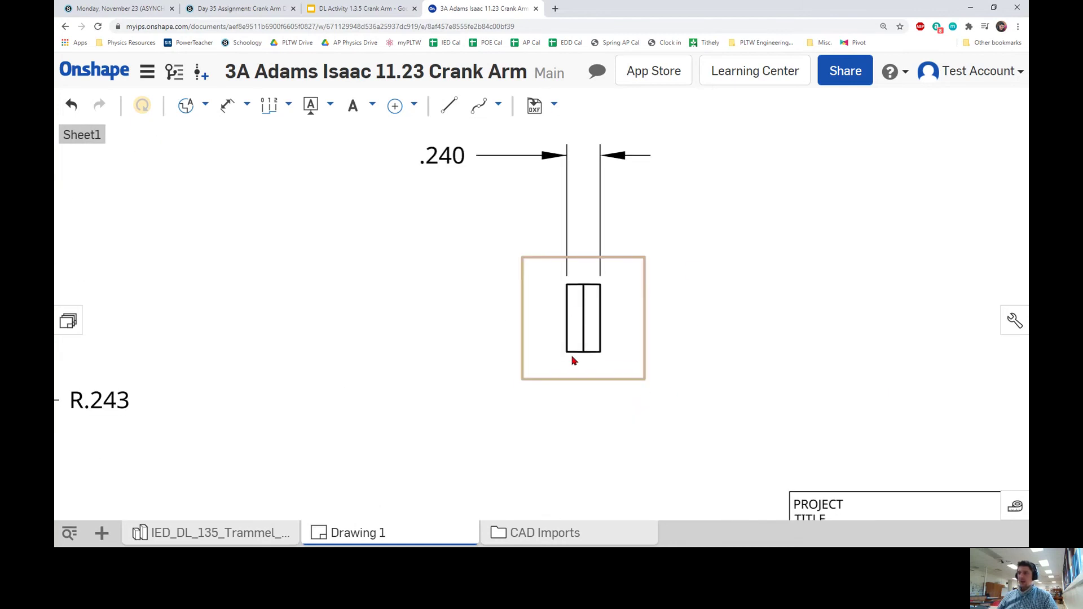
{"action": "scroll", "coordinate": [432, 294], "scroll_direction": "down", "scroll_amount": 3}
{"action": "scroll", "coordinate": [382, 295], "scroll_direction": "up", "scroll_amount": 1}
{"action": "scroll", "coordinate": [471, 300], "scroll_direction": "down", "scroll_amount": 1}
{"action": "scroll", "coordinate": [537, 327], "scroll_direction": "up", "scroll_amount": 3}
{"action": "right_click", "coordinate": [570, 341]}
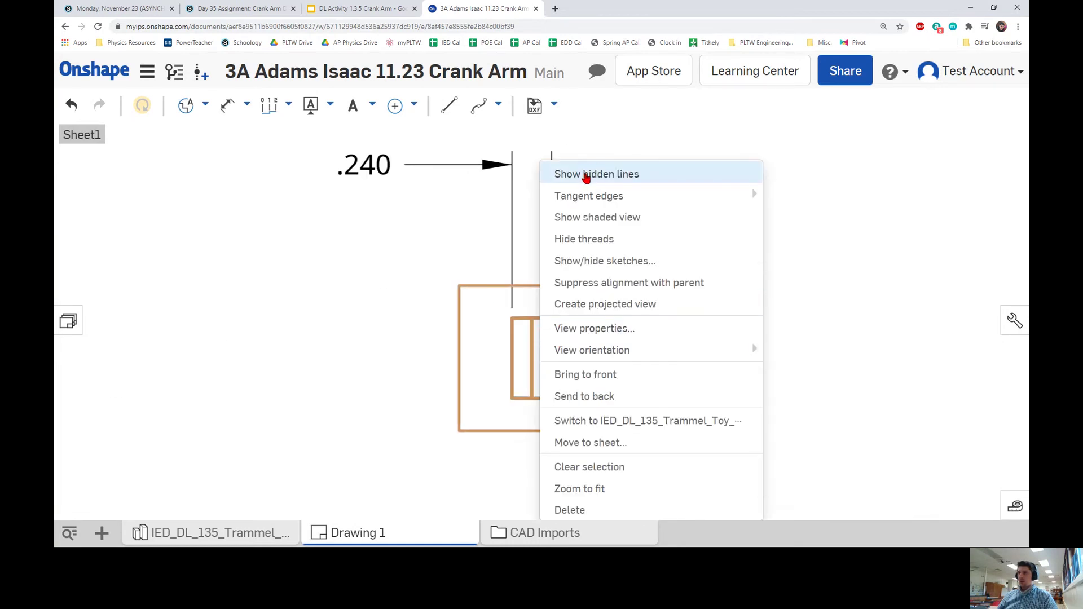
{"action": "left_click", "coordinate": [586, 176]}
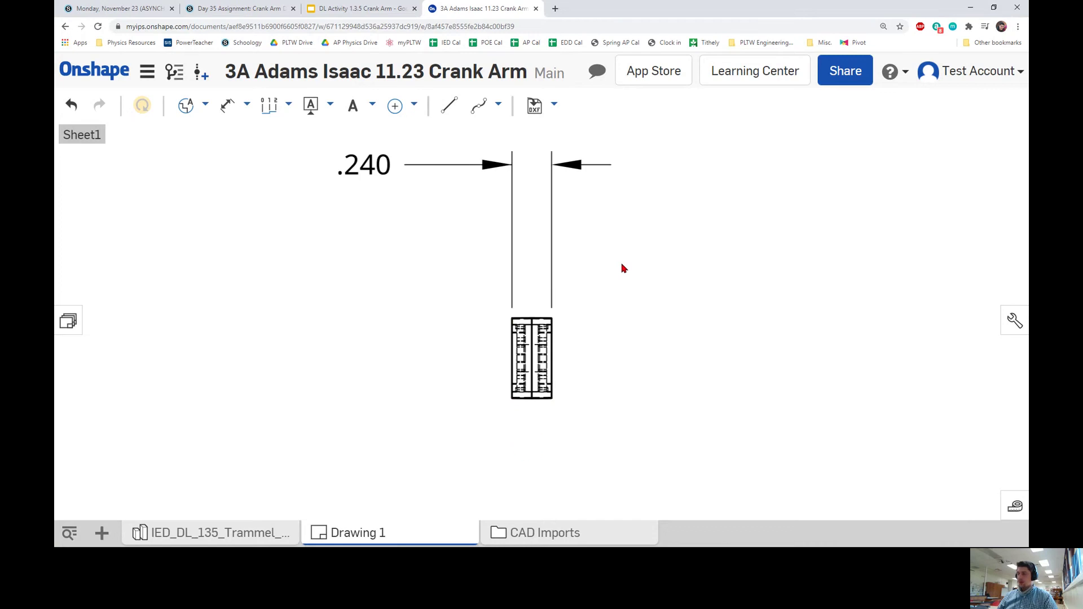
{"action": "scroll", "coordinate": [618, 267], "scroll_direction": "up", "scroll_amount": 6}
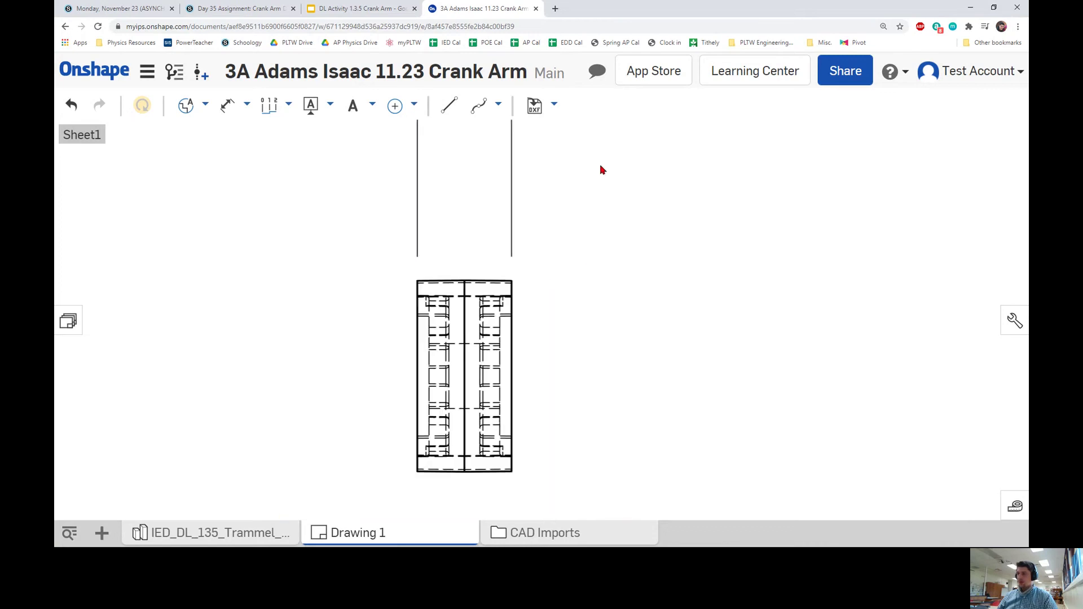
{"action": "scroll", "coordinate": [580, 278], "scroll_direction": "down", "scroll_amount": 2}
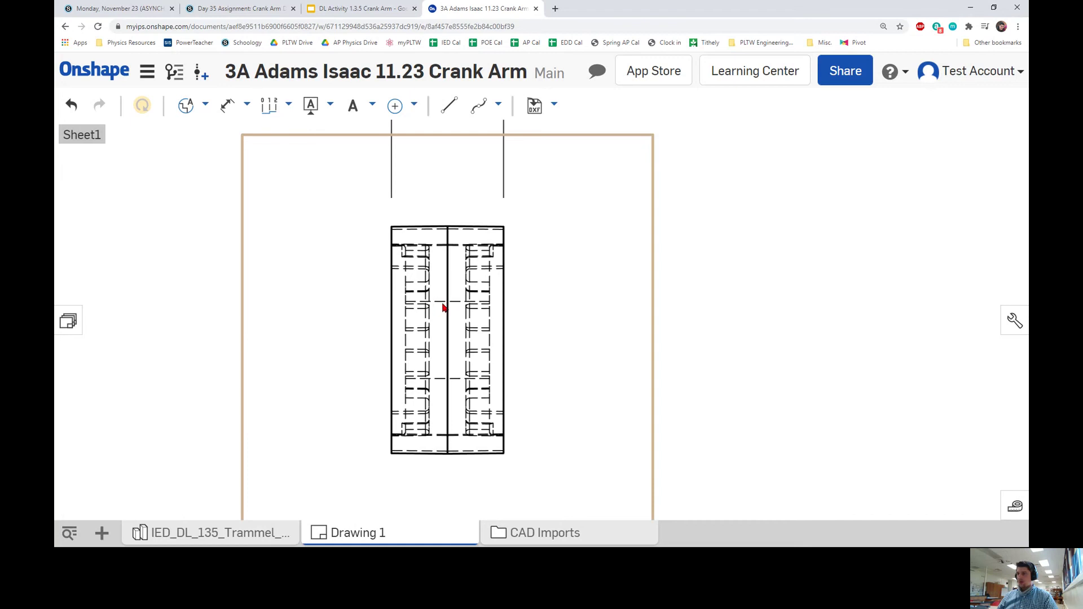
{"action": "scroll", "coordinate": [467, 375], "scroll_direction": "down", "scroll_amount": 2}
Pan and zoom the sheet to bring the title block into view.
{"action": "middle_click_drag", "start_coordinate": [278, 291], "coordinate": [596, 291]}
{"action": "scroll", "coordinate": [609, 277], "scroll_direction": "down", "scroll_amount": 1}
{"action": "scroll", "coordinate": [603, 248], "scroll_direction": "down", "scroll_amount": 1}
{"action": "scroll", "coordinate": [648, 149], "scroll_direction": "down", "scroll_amount": 2}
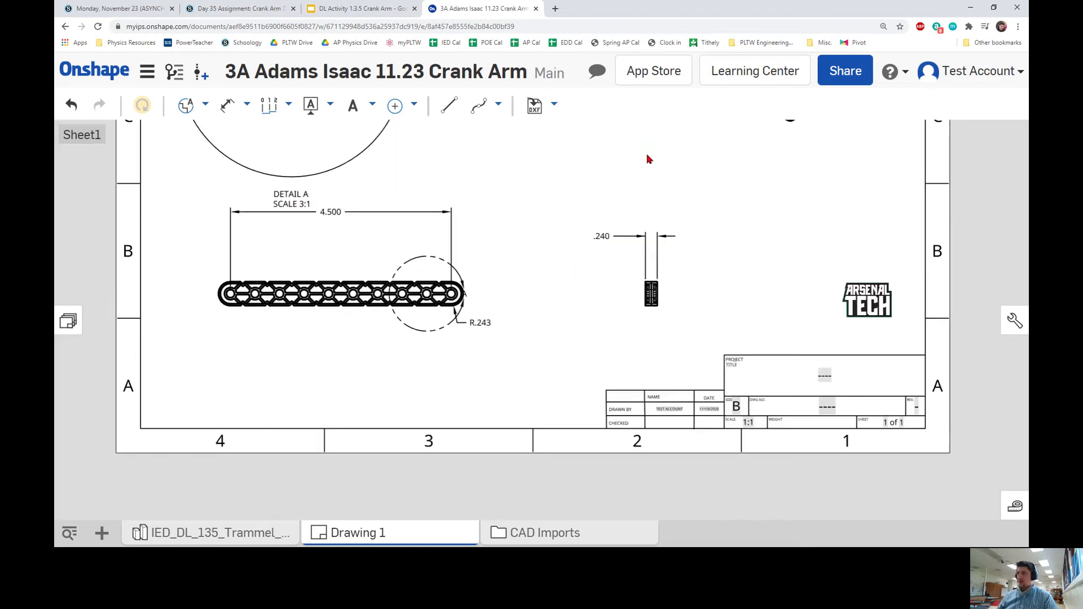
{"action": "scroll", "coordinate": [648, 199], "scroll_direction": "up", "scroll_amount": 3}
{"action": "scroll", "coordinate": [647, 199], "scroll_direction": "up", "scroll_amount": 5}
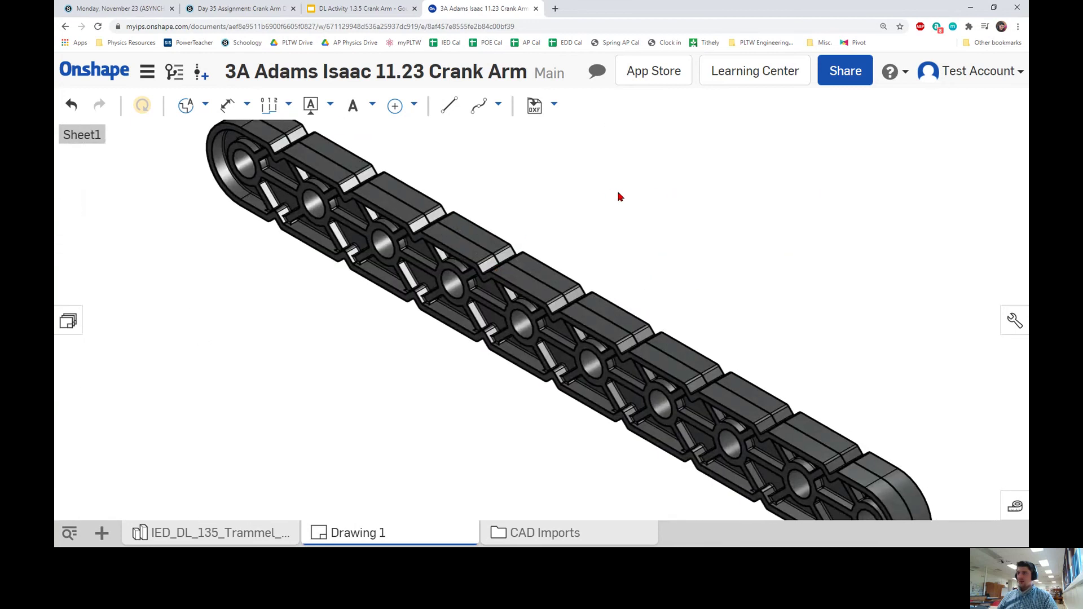
{"action": "mouse_move", "coordinate": [619, 195]}
{"action": "middle_mouse_down"}
{"action": "mouse_move", "coordinate": [590, 167]}
{"action": "mouse_move", "coordinate": [566, 164]}
{"action": "middle_mouse_up"}
{"action": "scroll", "coordinate": [477, 308], "scroll_direction": "down", "scroll_amount": 6}
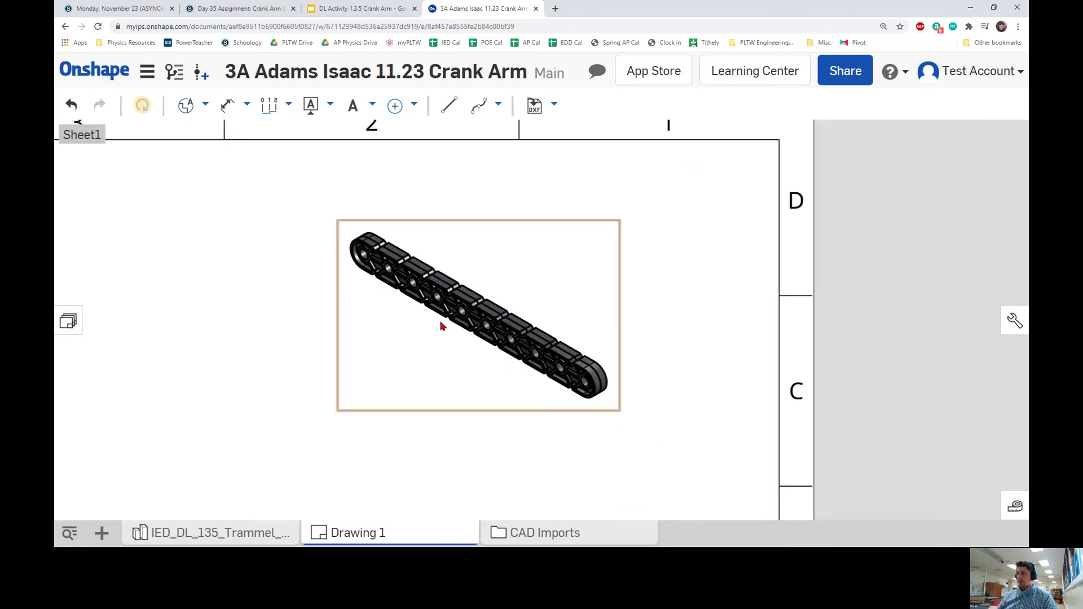
{"action": "middle_click_drag", "start_coordinate": [398, 337], "coordinate": [500, 265]}
{"action": "scroll", "coordinate": [500, 265], "scroll_direction": "down", "scroll_amount": 2}
{"action": "mouse_move", "coordinate": [500, 305]}
{"action": "middle_mouse_down"}
{"action": "mouse_move", "coordinate": [556, 251]}
{"action": "mouse_move", "coordinate": [496, 189]}
{"action": "middle_mouse_up"}
{"action": "scroll", "coordinate": [594, 232], "scroll_direction": "up", "scroll_amount": 2}
{"action": "middle_click_drag", "start_coordinate": [595, 232], "coordinate": [581, 233]}
Set the title block's Project Title to 'Crank Arm'.
{"action": "scroll", "coordinate": [581, 233], "scroll_direction": "up", "scroll_amount": 3}
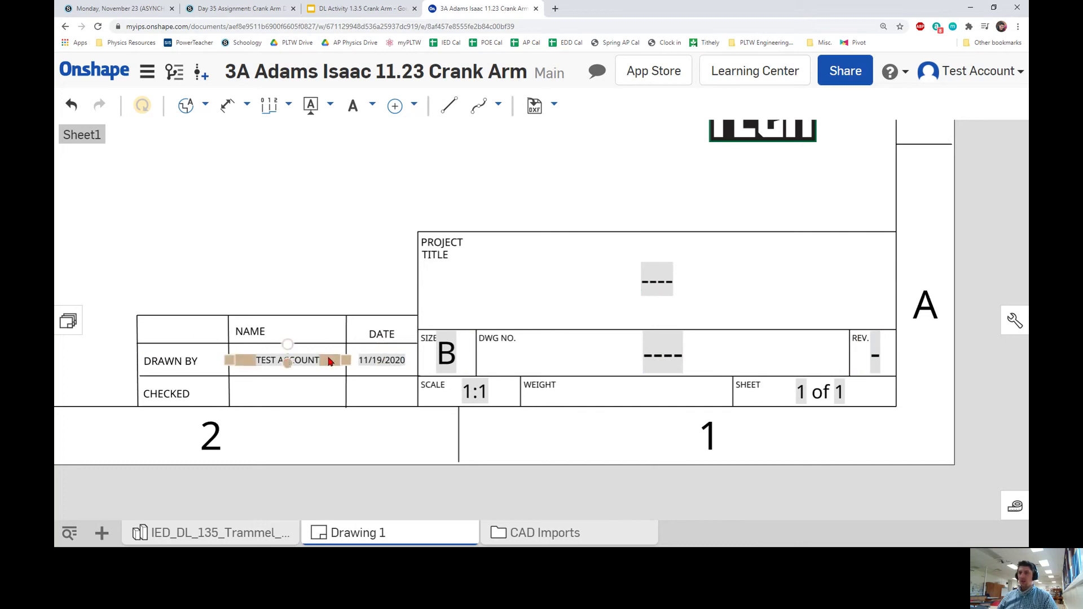
{"action": "double_click", "coordinate": [657, 281]}
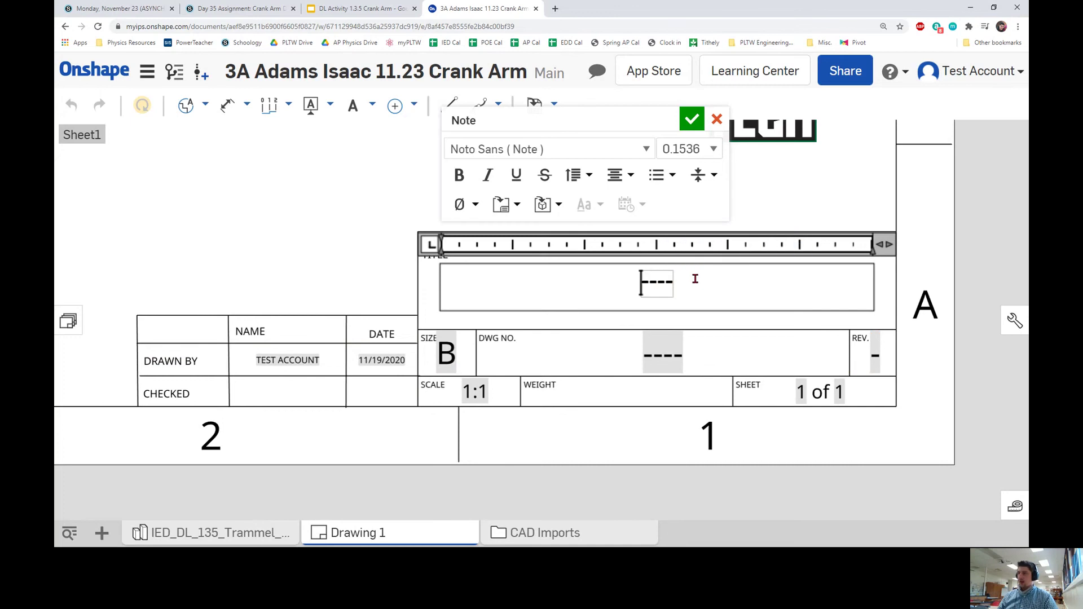
{"action": "key", "text": "Delete"}
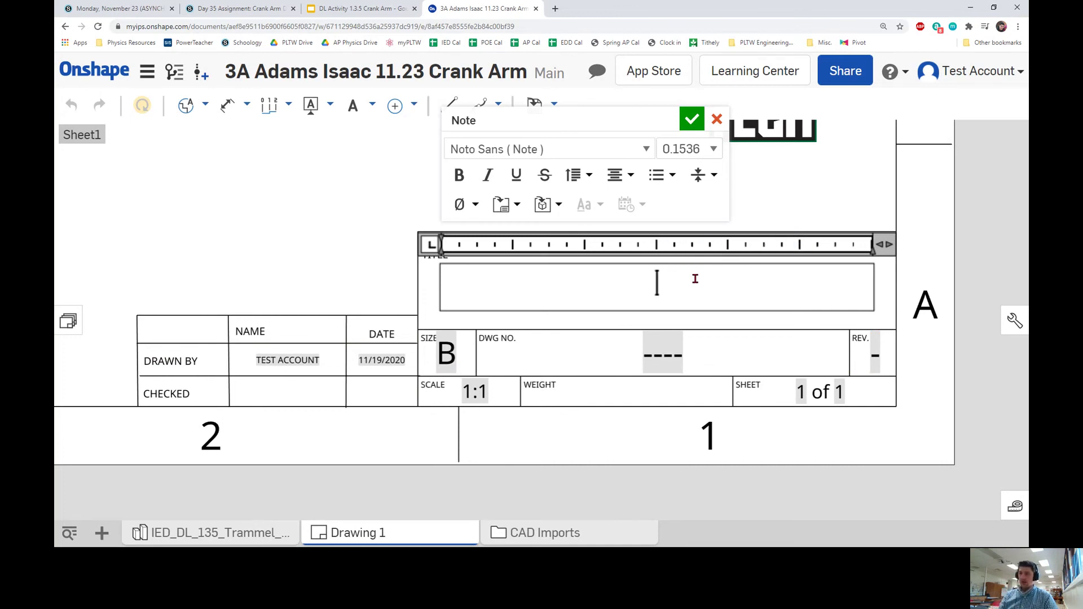
{"action": "type", "text": "Crank Arm"}
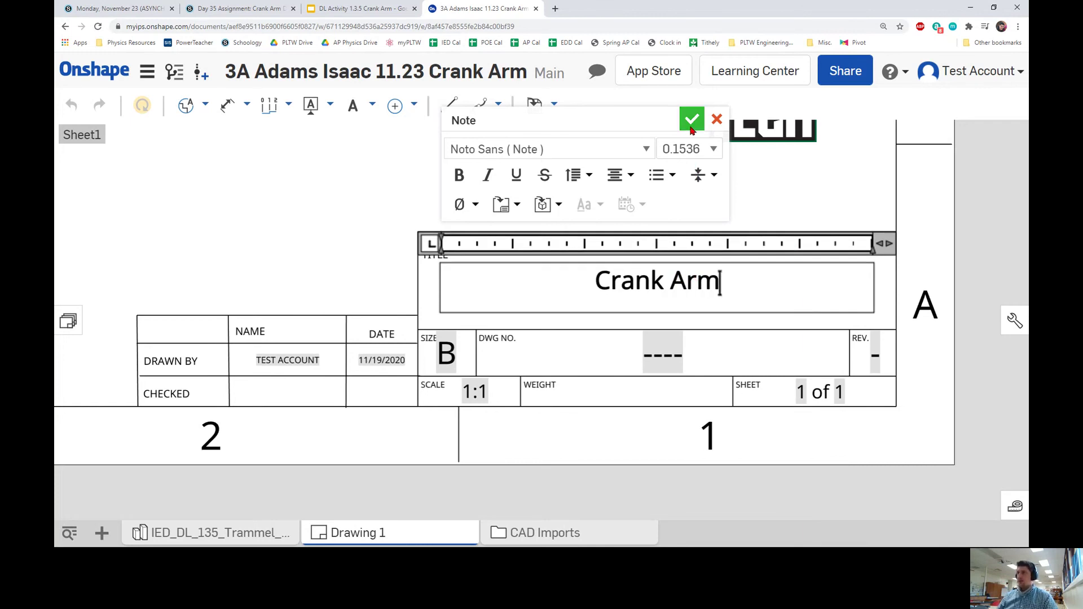
{"action": "left_click", "coordinate": [691, 128]}
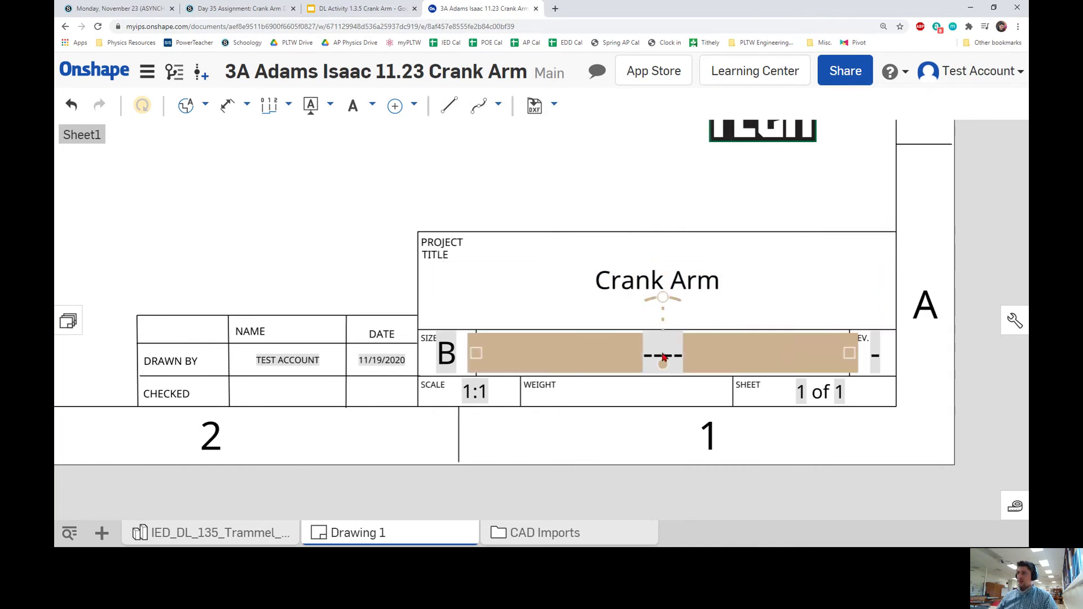
Enter 1 as both the drawing number and the revision.
{"action": "double_click", "coordinate": [705, 347]}
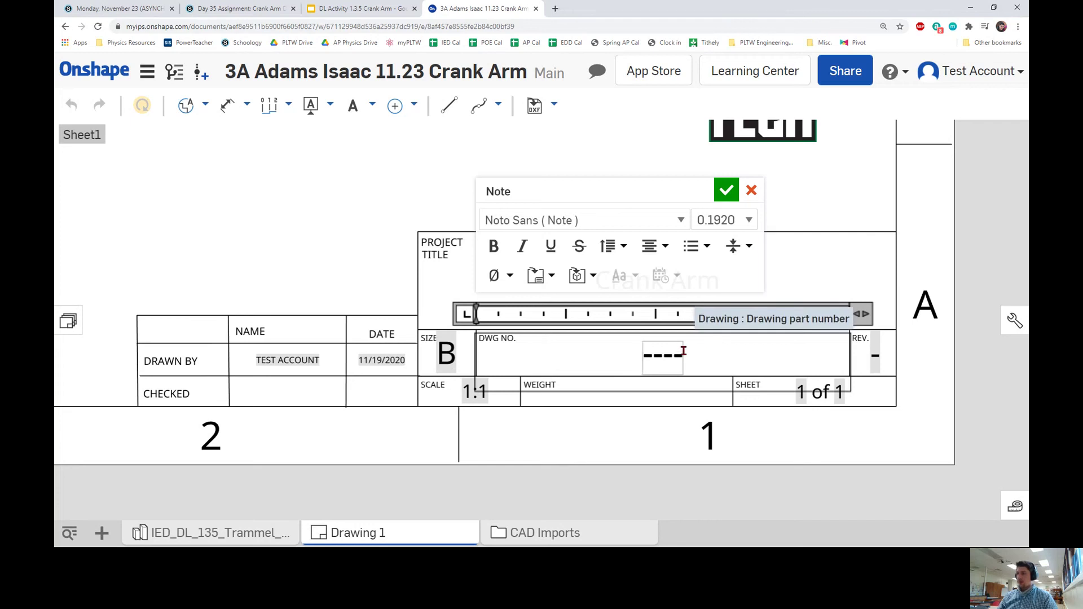
{"action": "key", "text": "BackSpace"}
{"action": "type", "text": "1"}
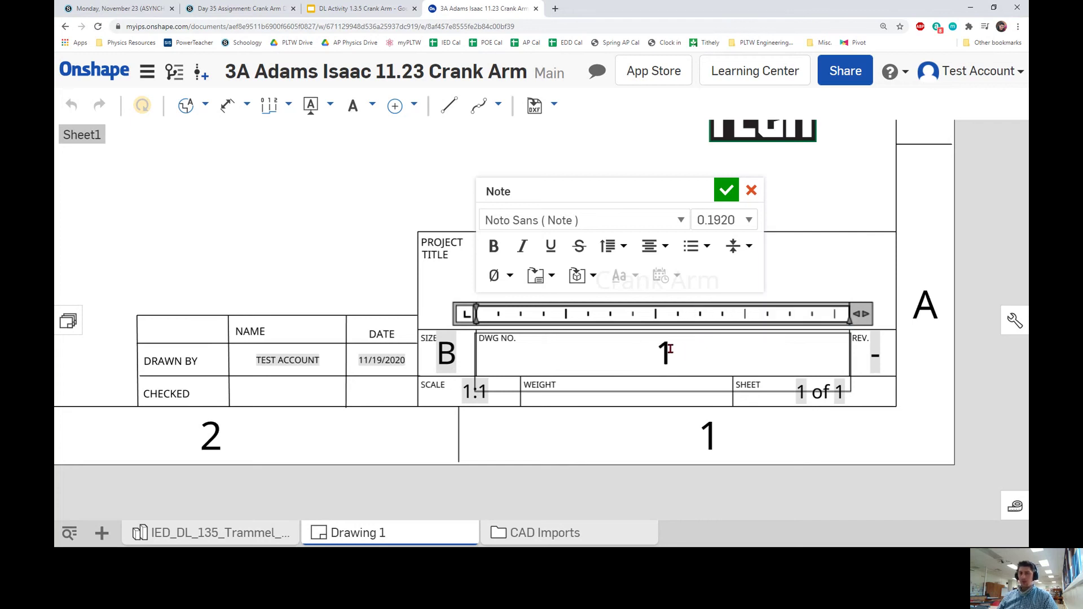
{"action": "left_click", "coordinate": [726, 190]}
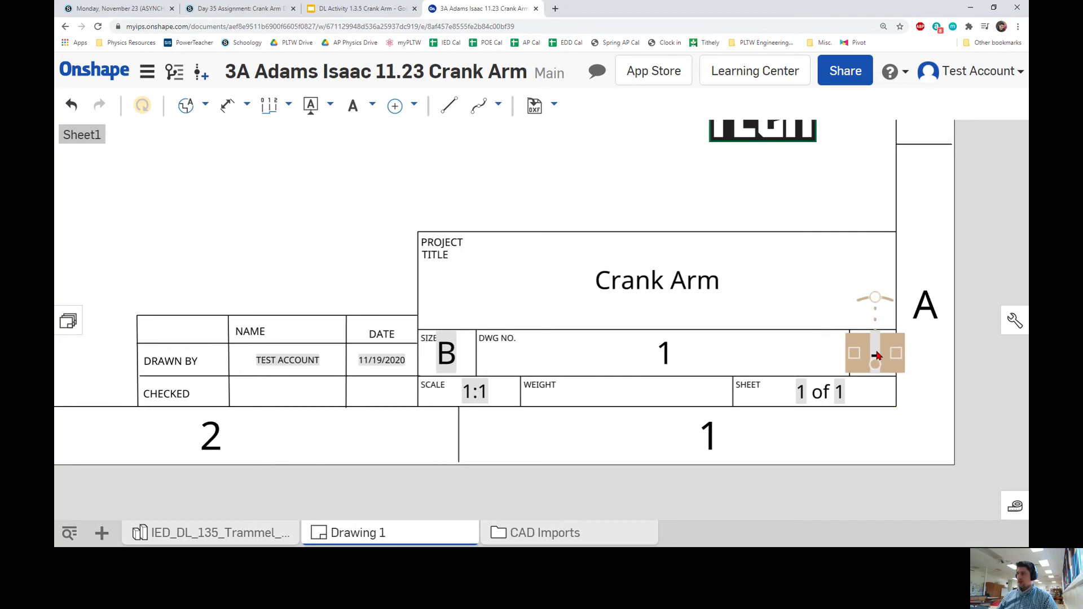
{"action": "double_click", "coordinate": [878, 355]}
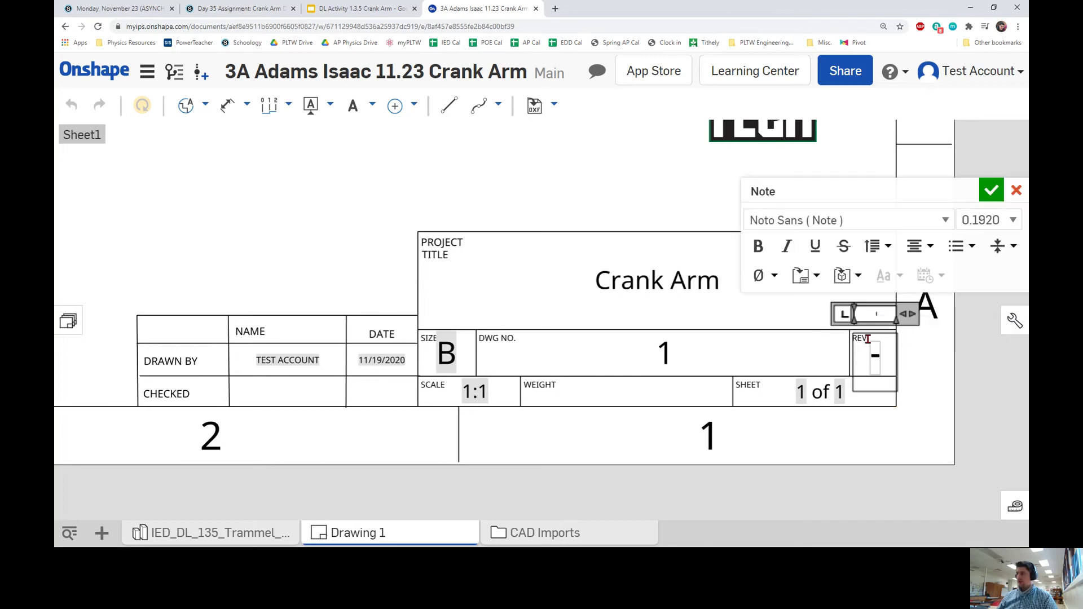
{"action": "type", "text": "1"}
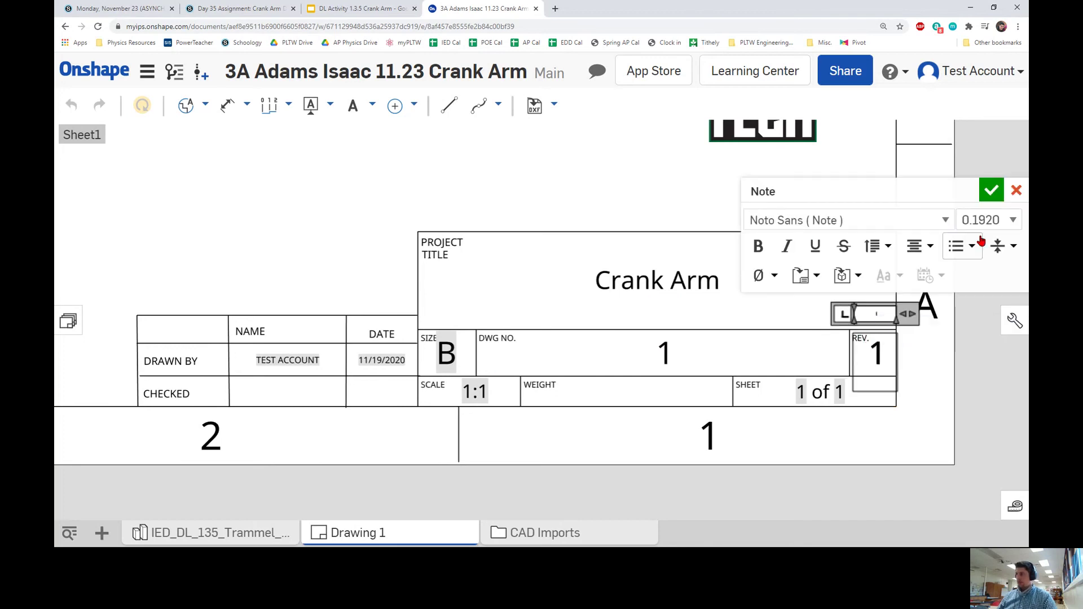
{"action": "left_click", "coordinate": [991, 191]}
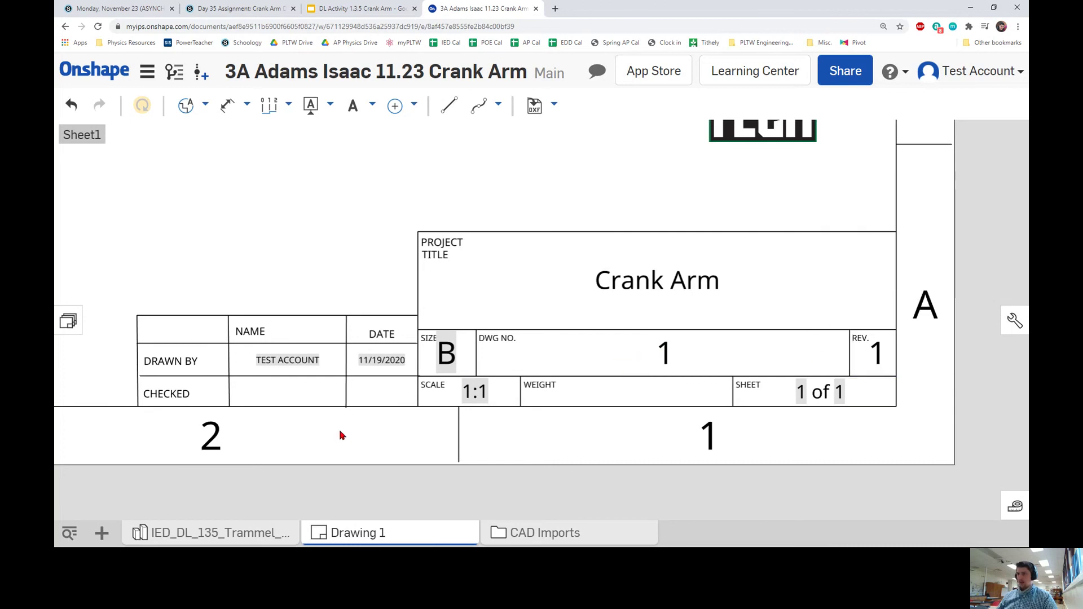
{"action": "scroll", "coordinate": [340, 429], "scroll_direction": "down", "scroll_amount": 1}
{"action": "scroll", "coordinate": [339, 429], "scroll_direction": "down", "scroll_amount": 4}
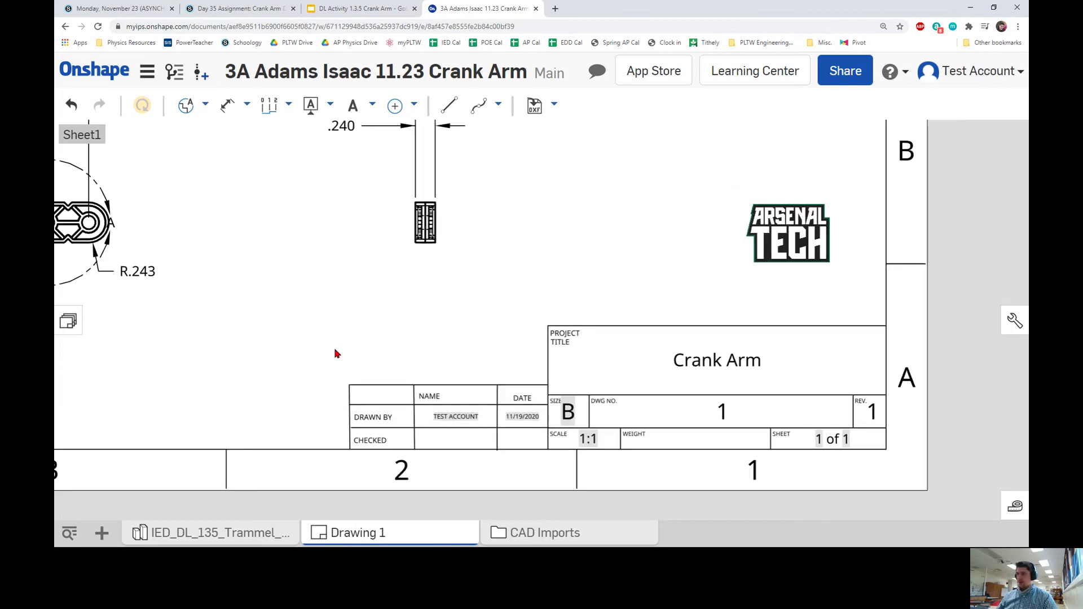
{"action": "mouse_move", "coordinate": [418, 338]}
{"action": "middle_mouse_down"}
{"action": "mouse_move", "coordinate": [466, 350]}
{"action": "mouse_move", "coordinate": [514, 415]}
{"action": "mouse_move", "coordinate": [534, 399]}
{"action": "middle_mouse_up"}
{"action": "scroll", "coordinate": [463, 347], "scroll_direction": "down", "scroll_amount": 2}
{"action": "scroll", "coordinate": [505, 351], "scroll_direction": "down", "scroll_amount": 3}
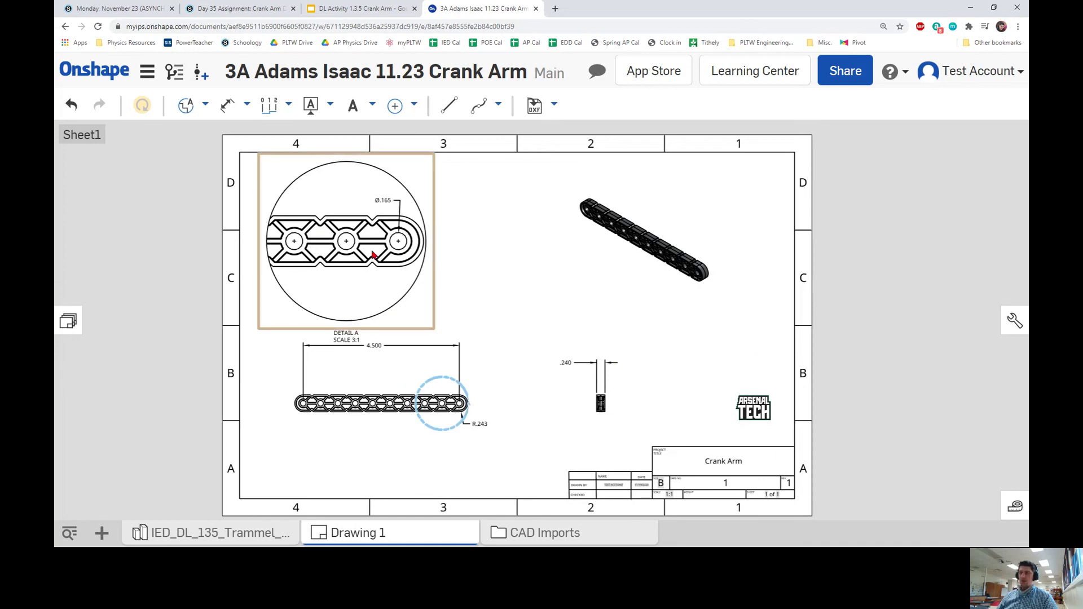
{"action": "mouse_move", "coordinate": [730, 312]}
{"action": "middle_mouse_down"}
{"action": "mouse_move", "coordinate": [810, 303]}
{"action": "mouse_move", "coordinate": [812, 312]}
{"action": "middle_mouse_up"}
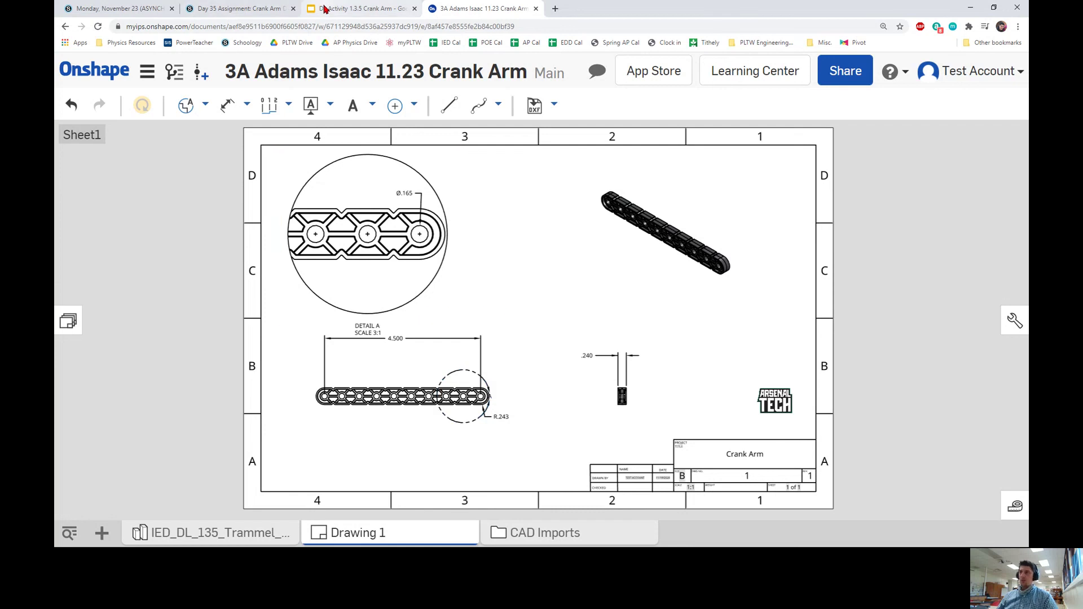
Switch to the DL Activity 1.3.5 Crank Arm deck in Google Slides, on the Completed Multiview Drawing slide.
{"action": "left_click", "coordinate": [361, 9]}
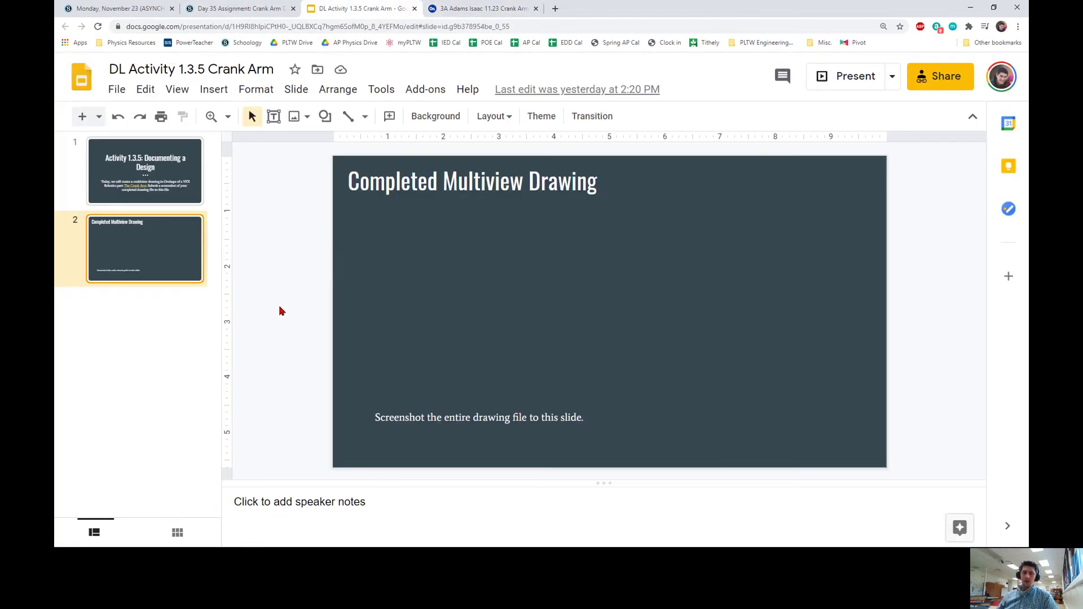